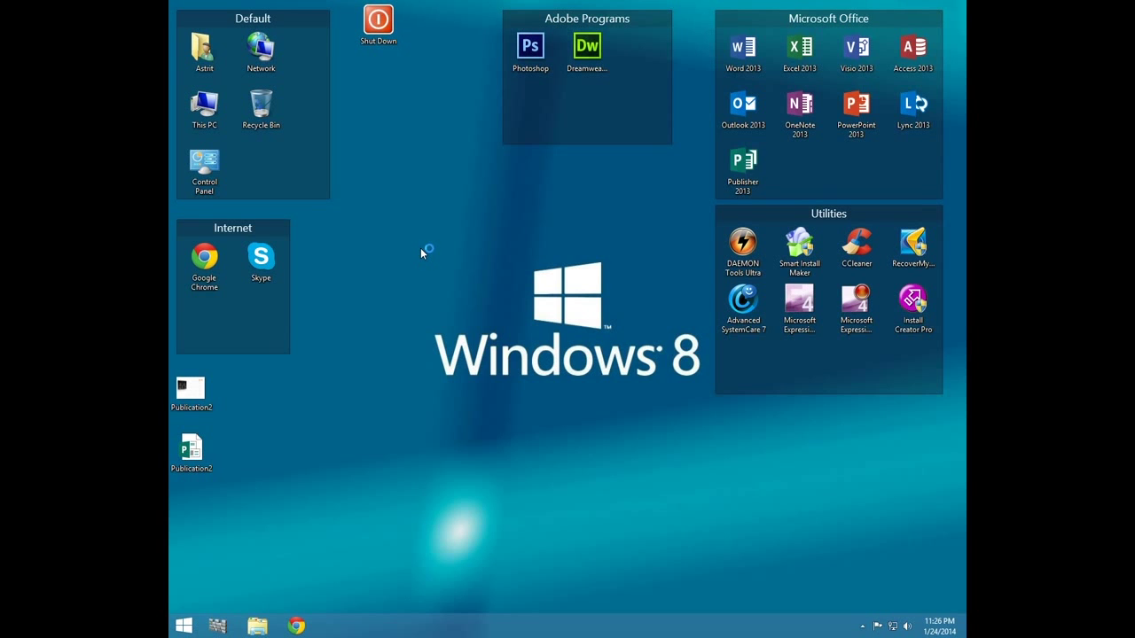
right_click(419, 244)
click(438, 289)
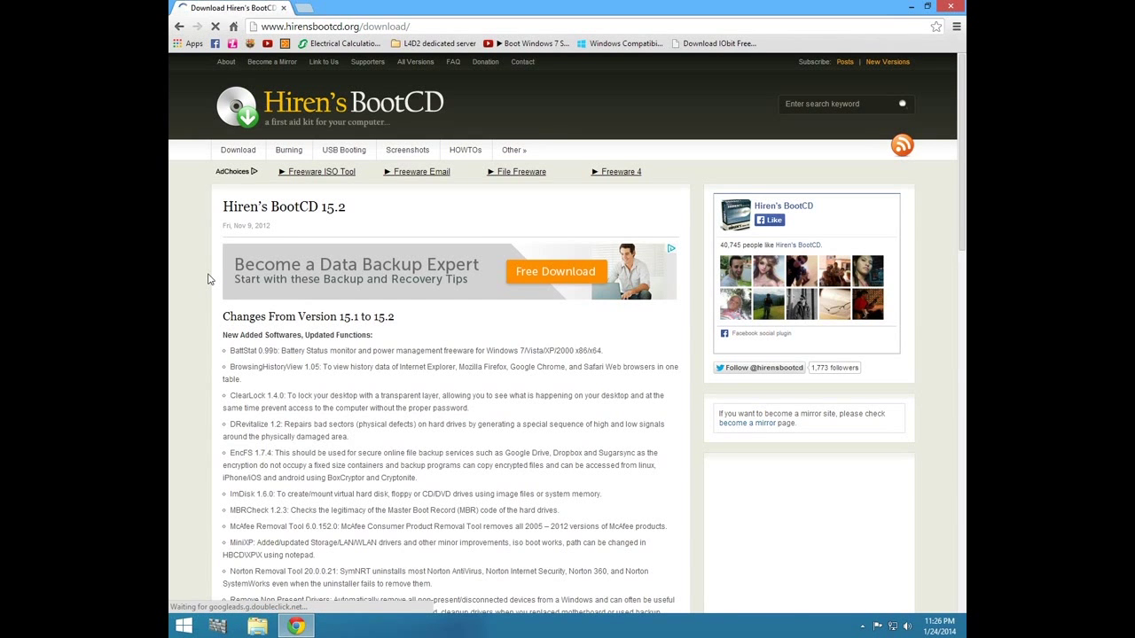
Download Hirens.BootCD.15.2.zip from the Hiren's BootCD download page and save it to the Desktop
scroll(335, 329, down, 3)
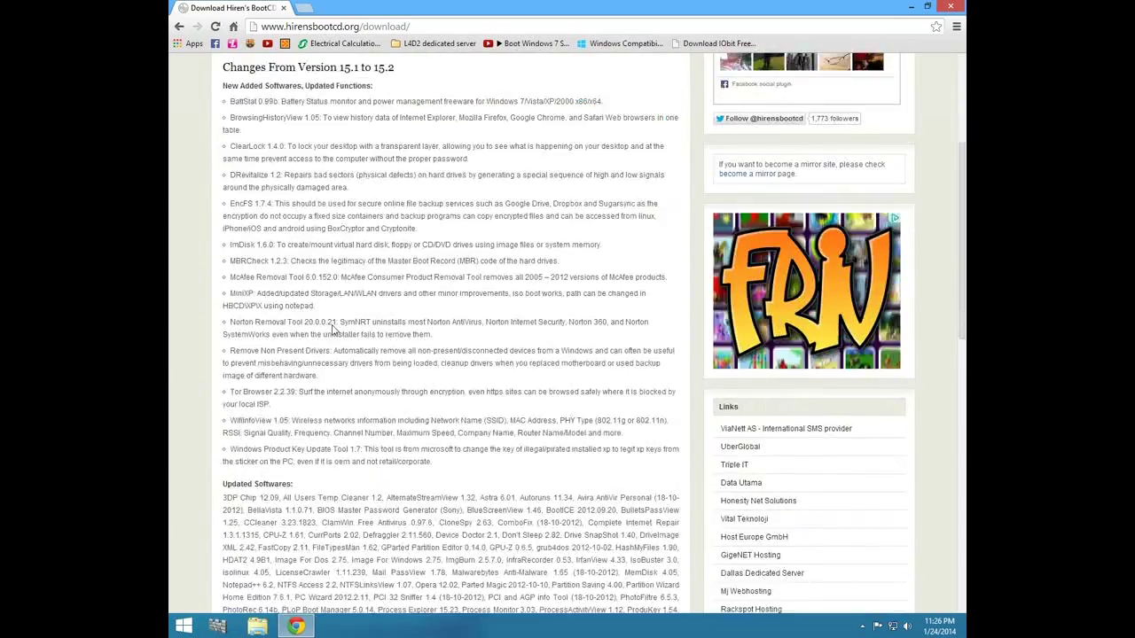
scroll(335, 329, down, 6)
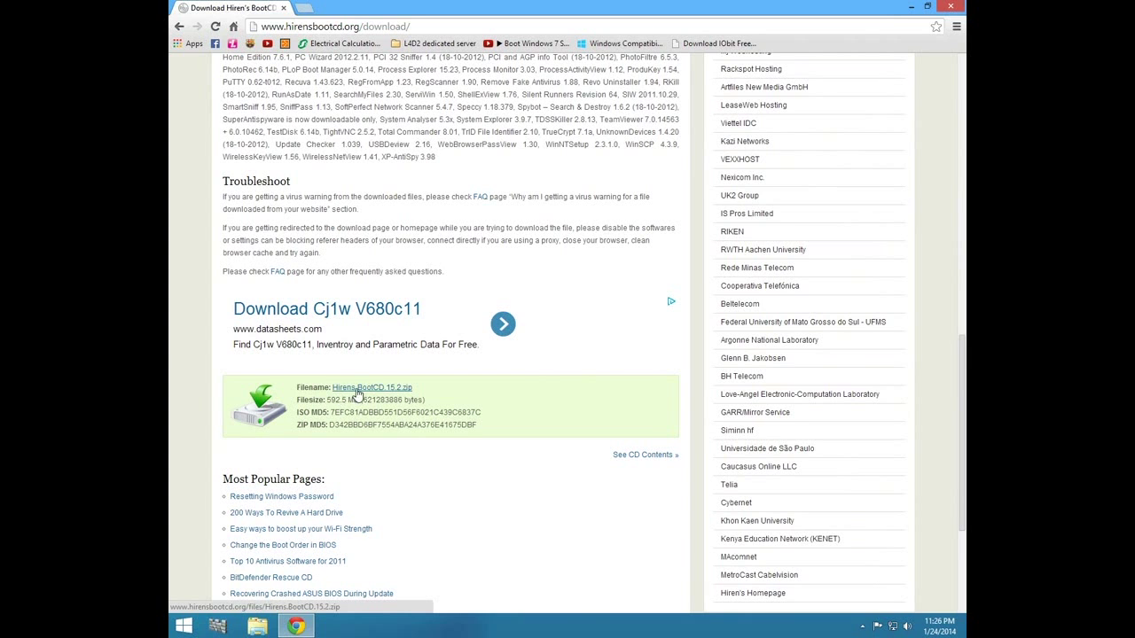
click(376, 393)
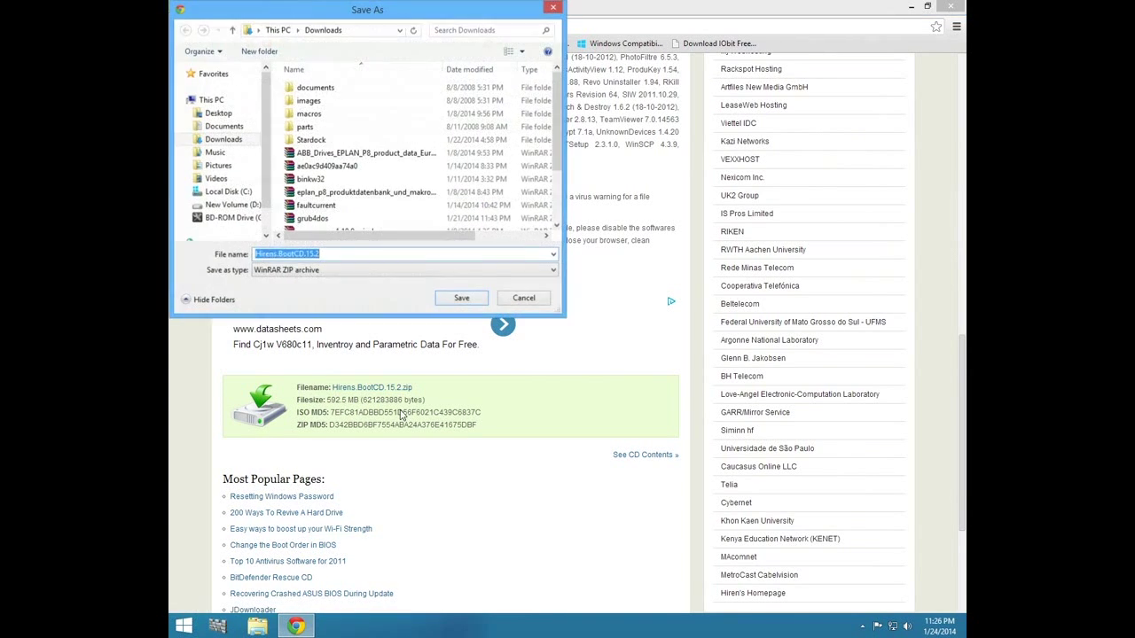
click(219, 113)
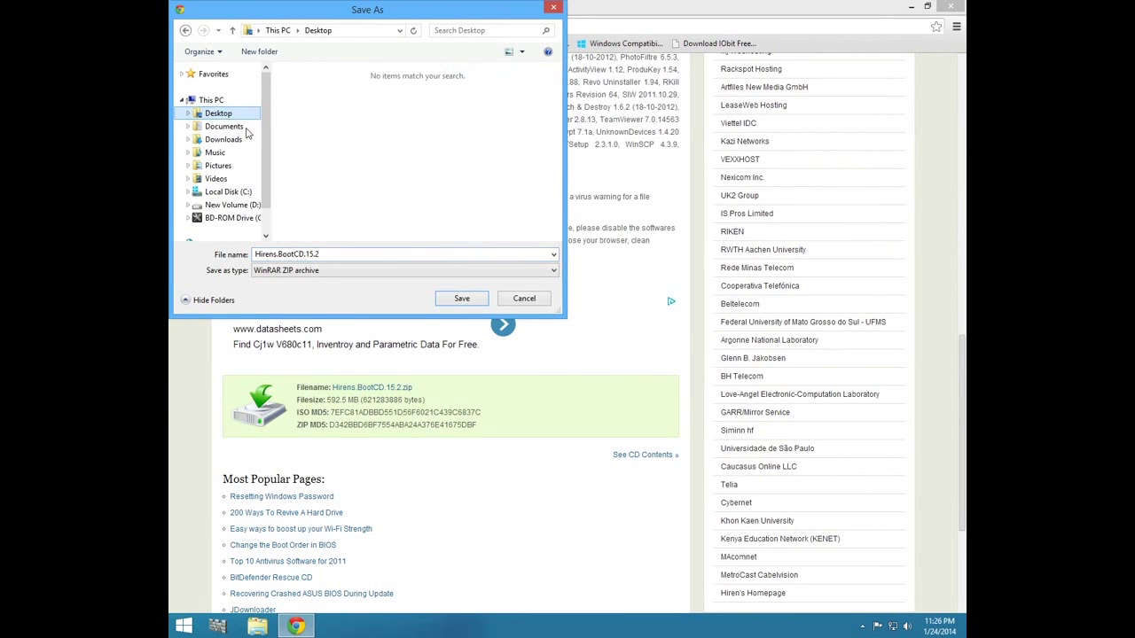
click(451, 303)
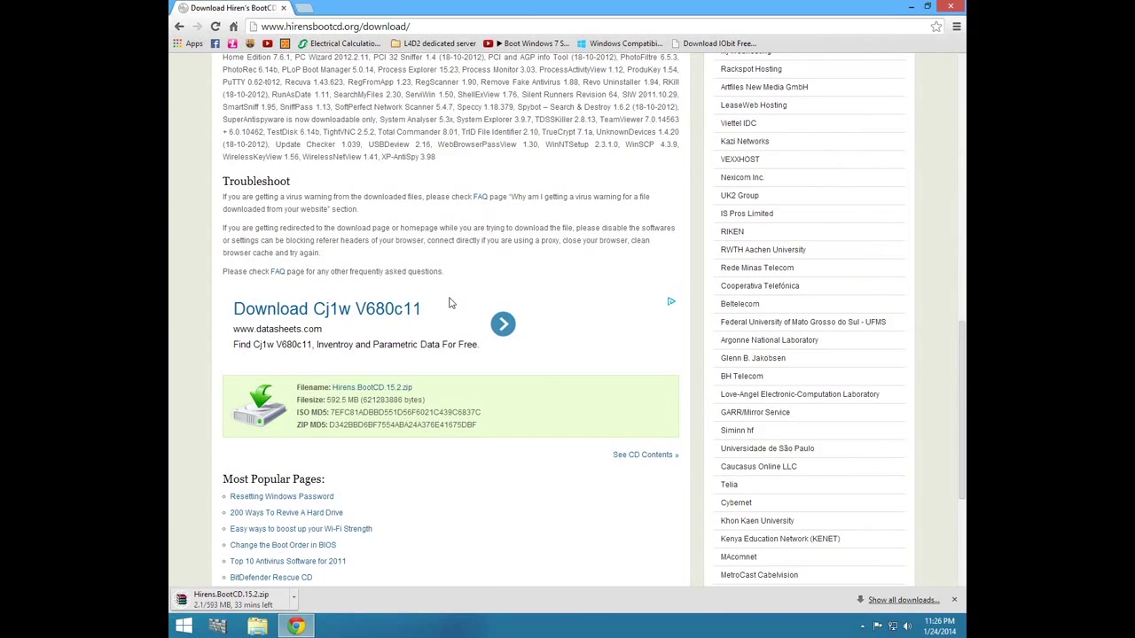
Extract Hiren's.BootCD.15.2.iso from the downloaded archive to the Desktop and close the archive
key(super+d)
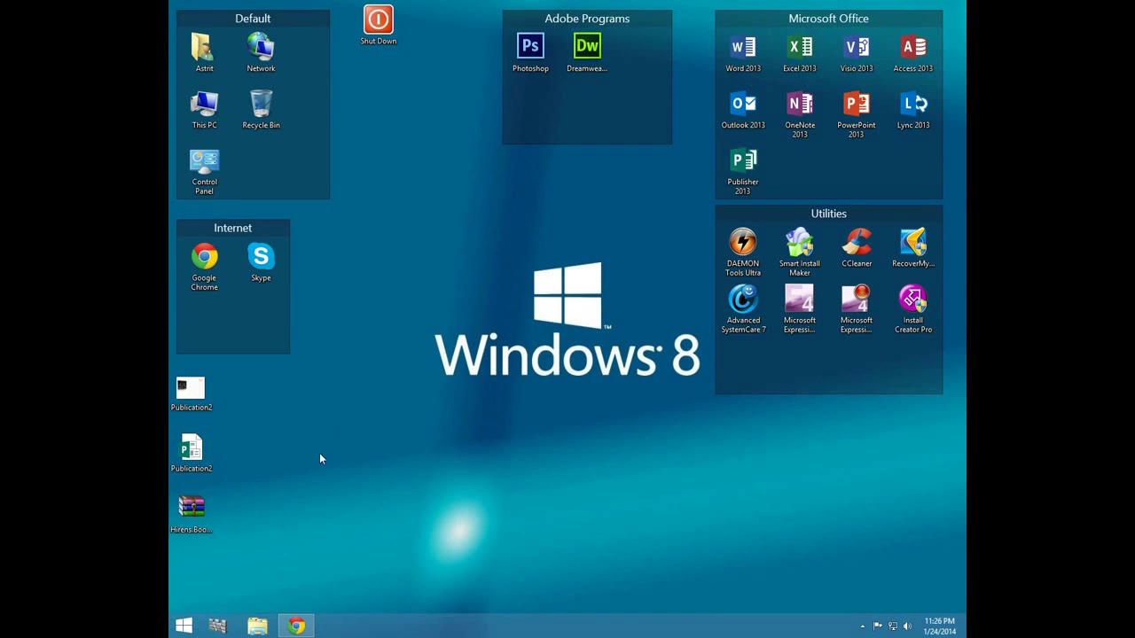
double_click(188, 522)
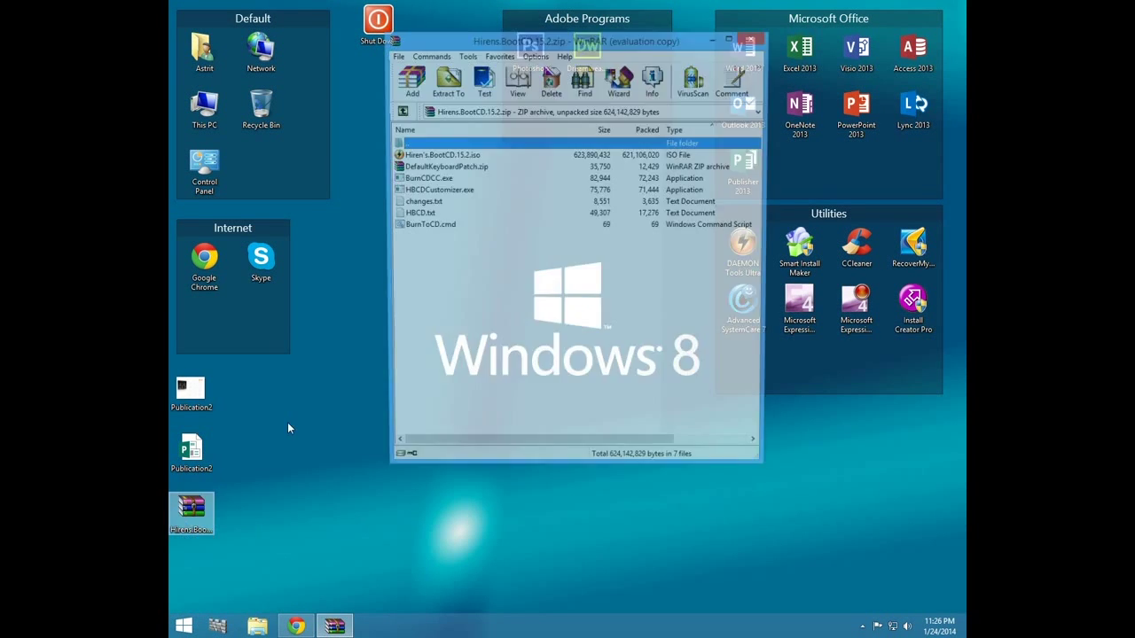
click(451, 158)
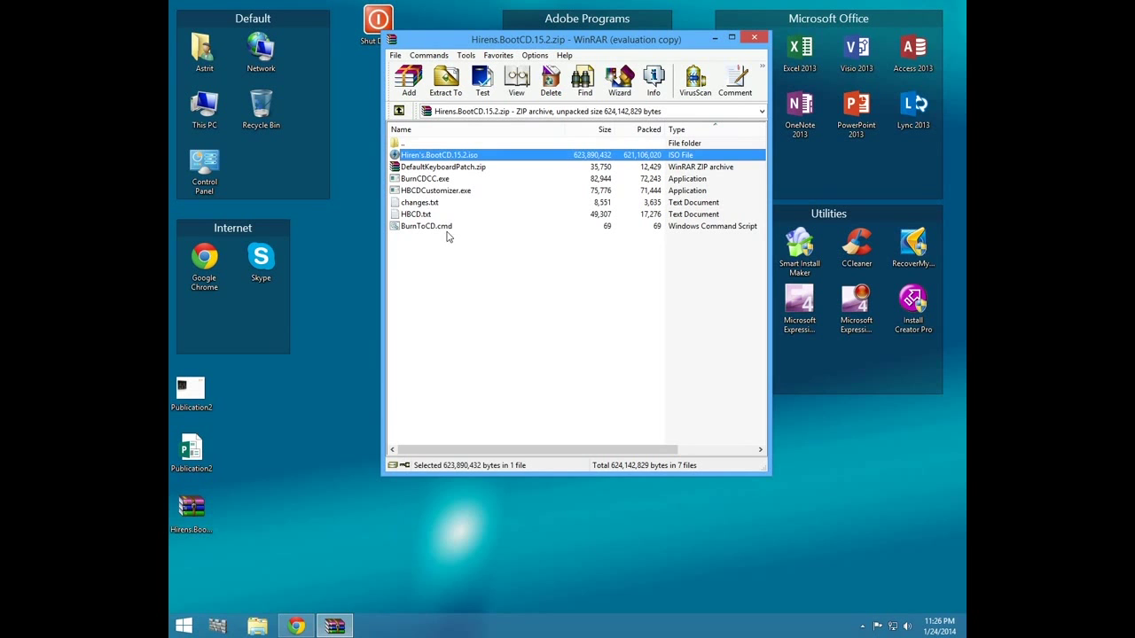
click(445, 81)
click(451, 92)
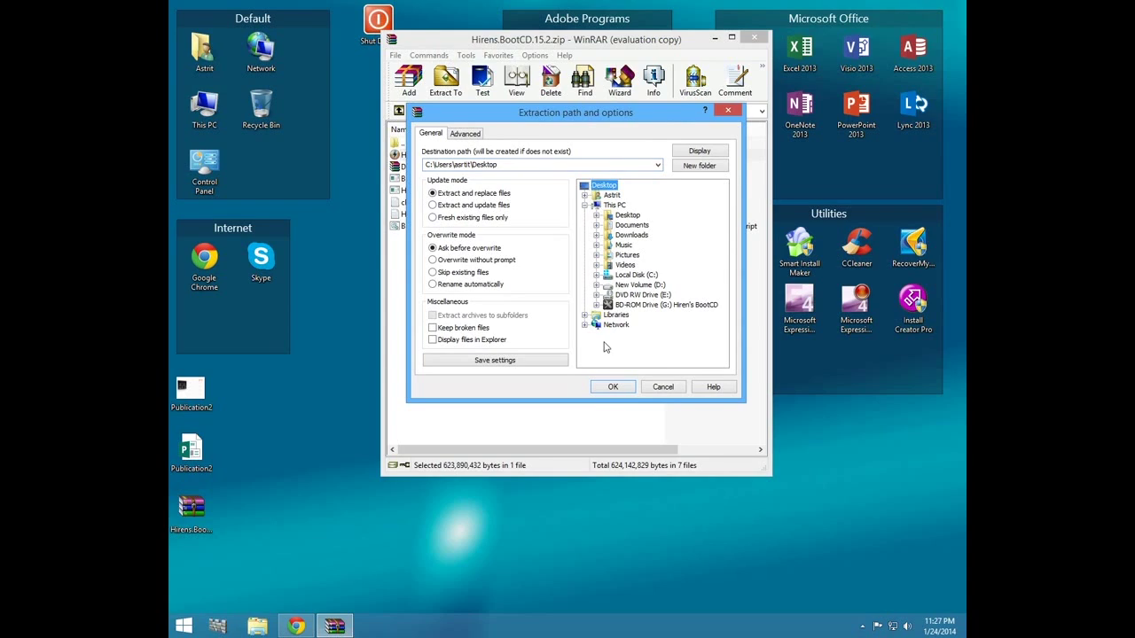
click(613, 387)
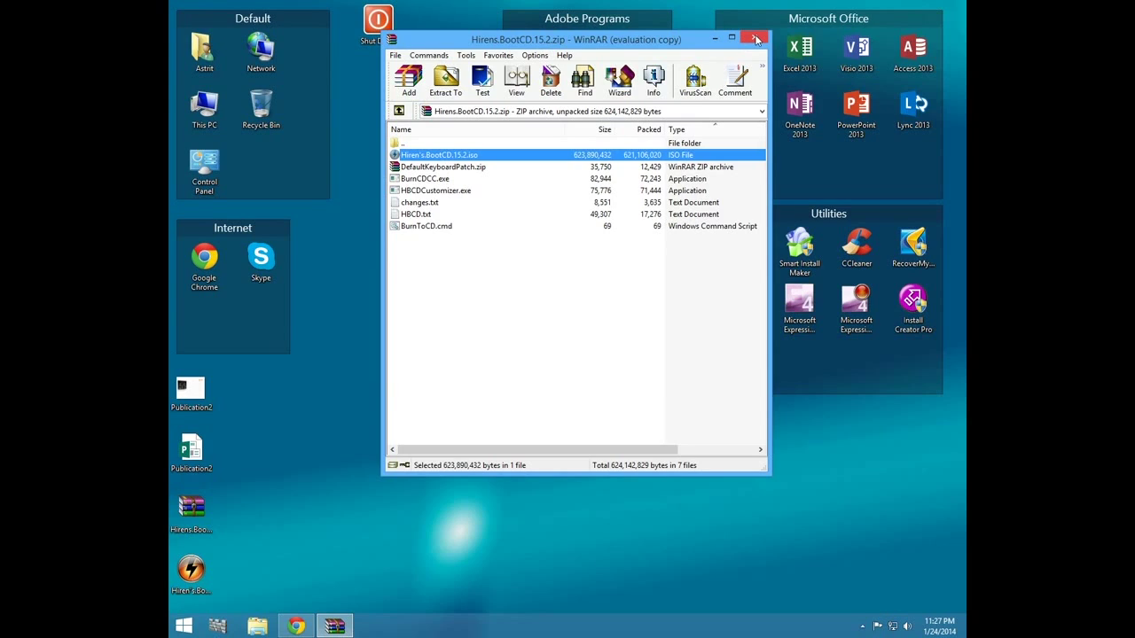
click(756, 39)
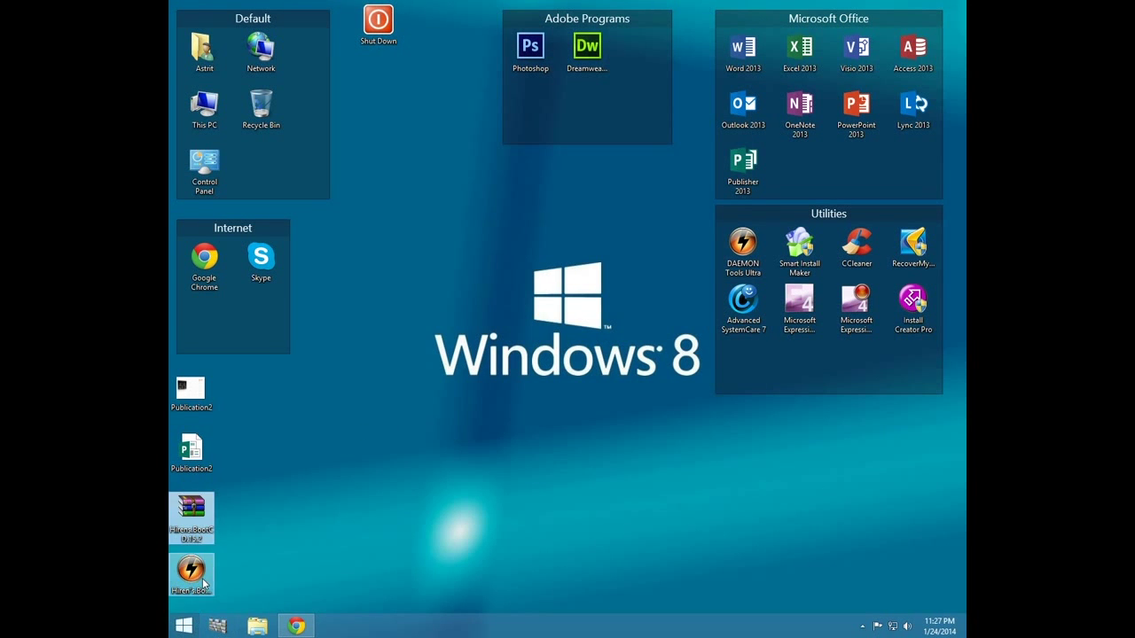
Move the extracted Hiren's BootCD ISO file to the free desktop spot beside the upper Publication2 file
click(202, 579)
drag(202, 579, 282, 396)
click(352, 390)
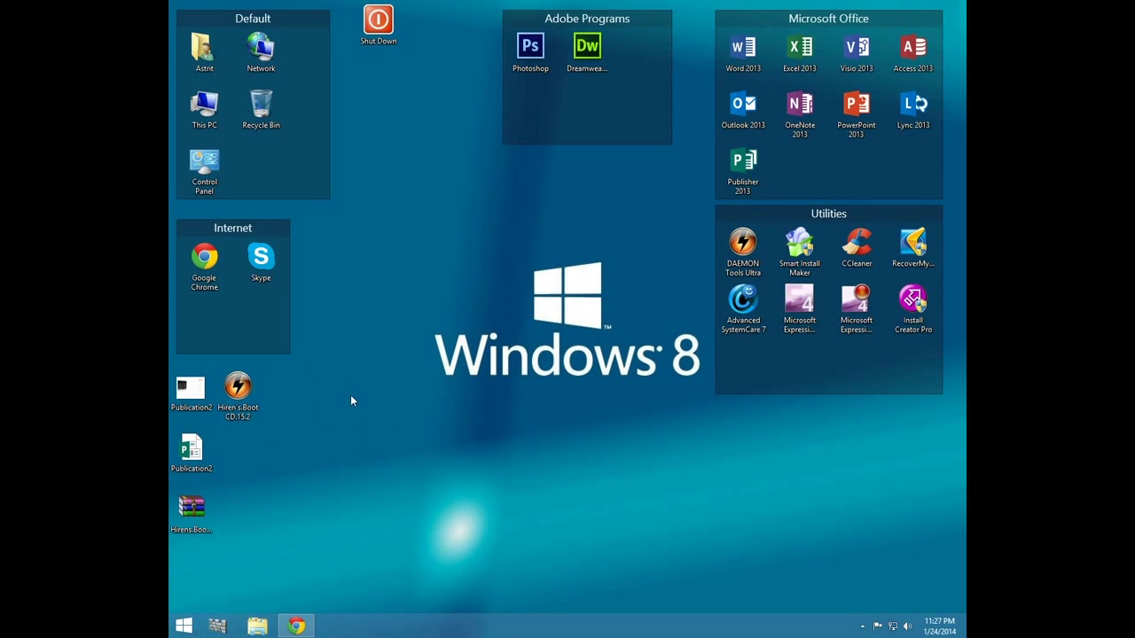
Download the BurnAware Free installer from burnaware.com/download/ and save it as burnaware_free on the Desktop
click(300, 626)
click(305, 9)
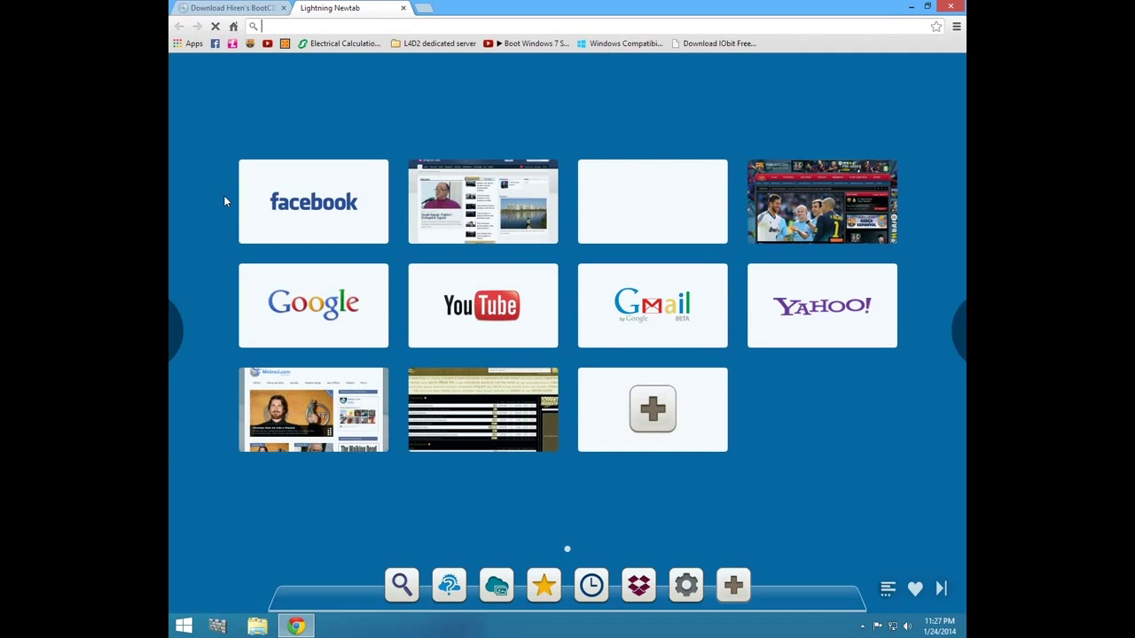
text(burnaware.com/download/)
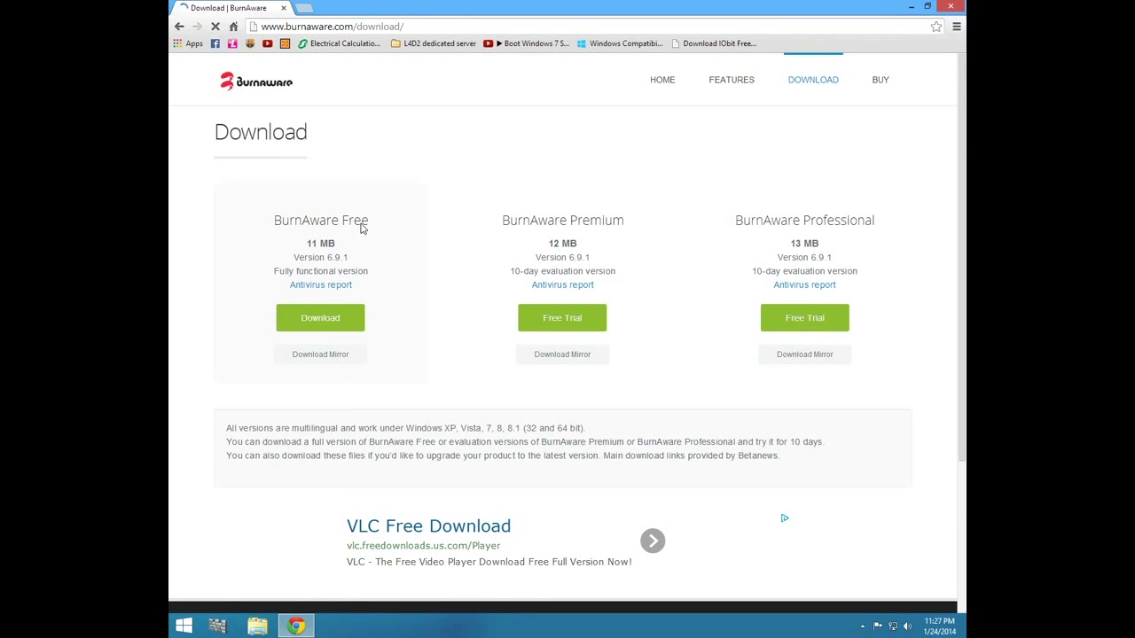
click(312, 325)
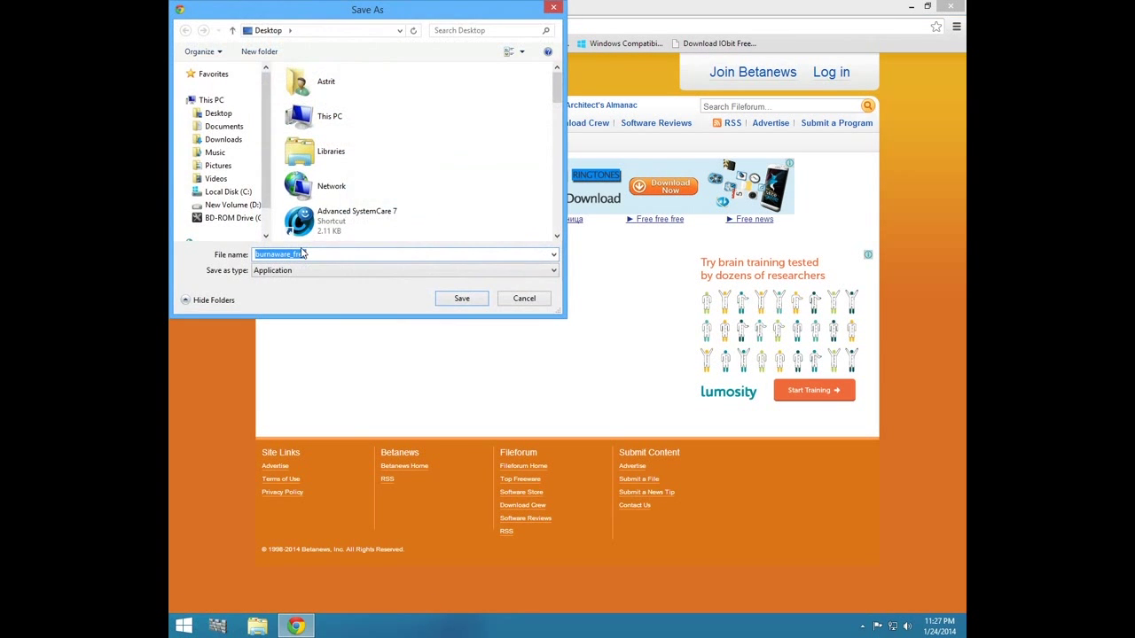
click(266, 31)
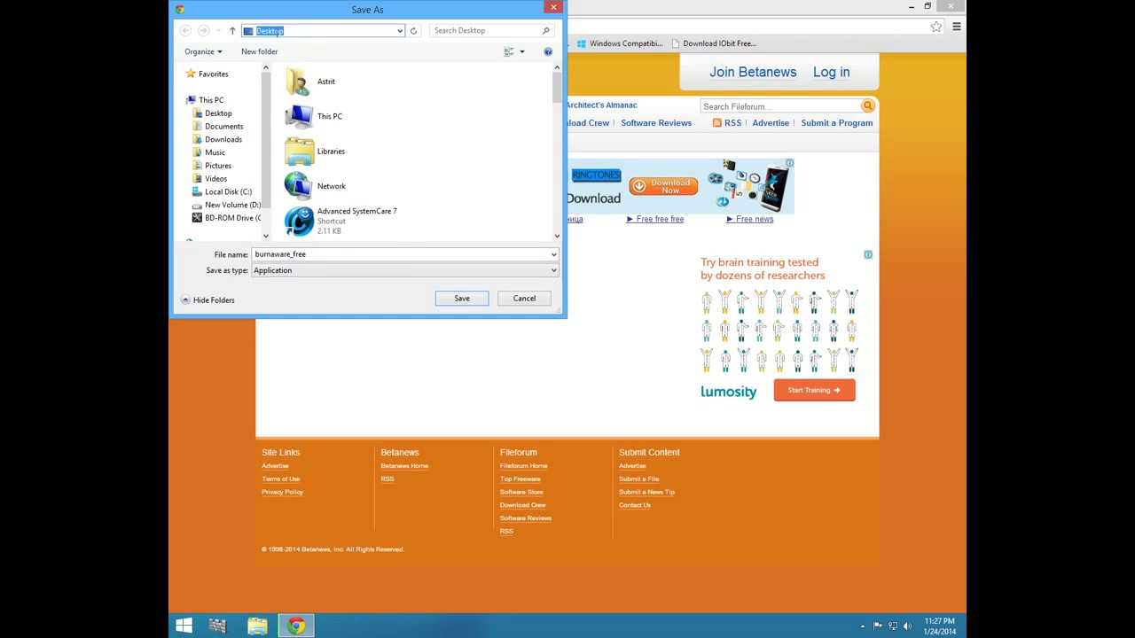
click(326, 51)
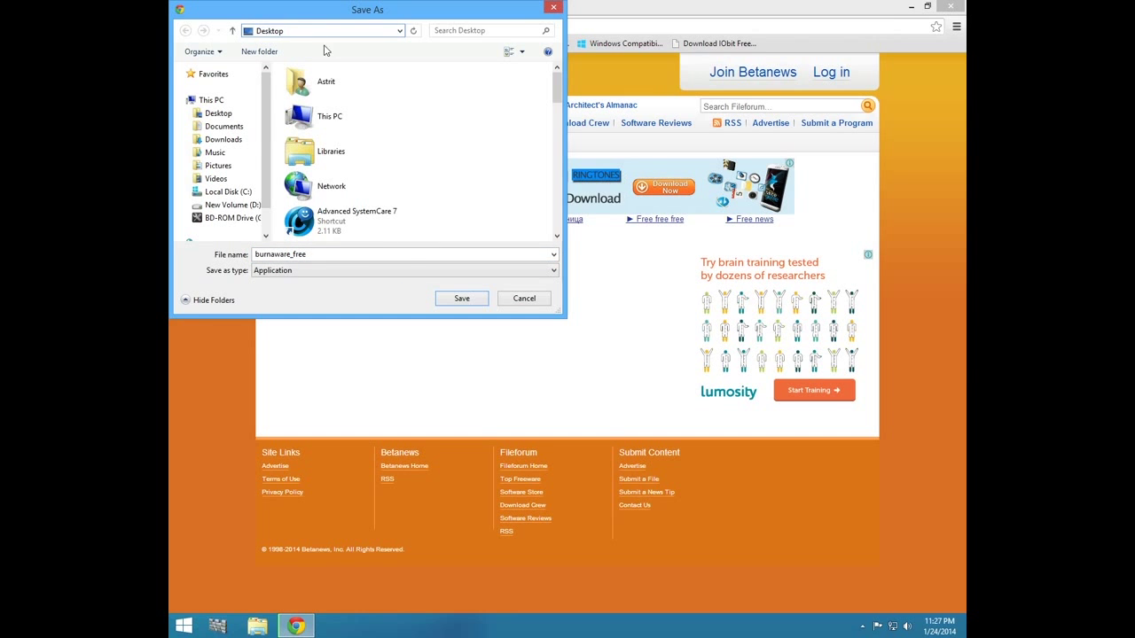
click(460, 299)
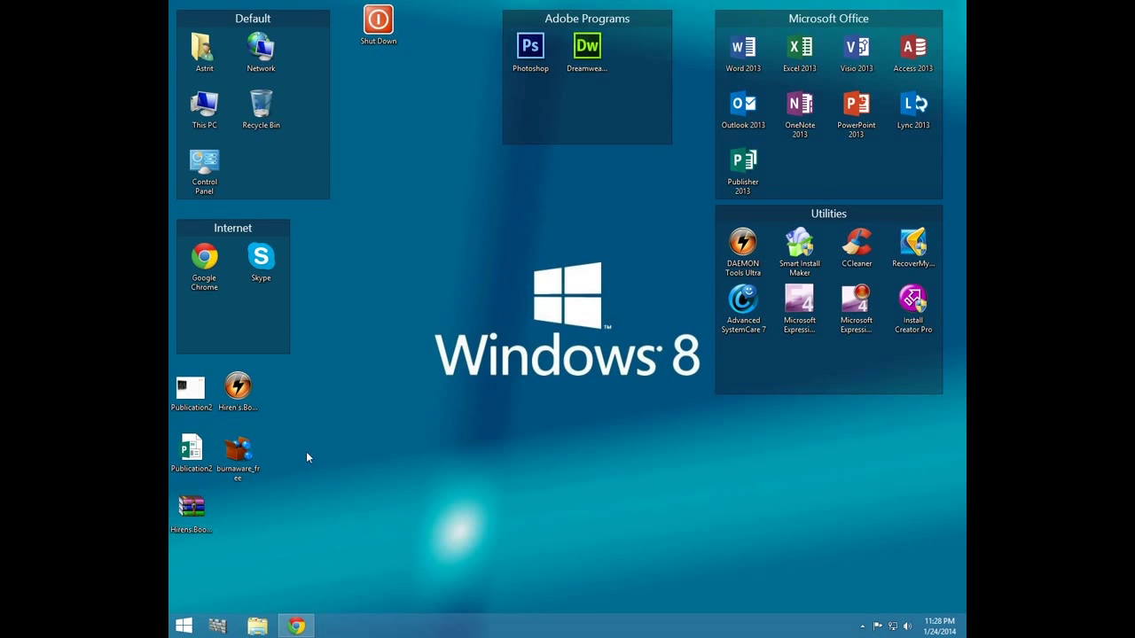
Run the burnaware_free installer from the desktop and accept the license agreement
double_click(225, 464)
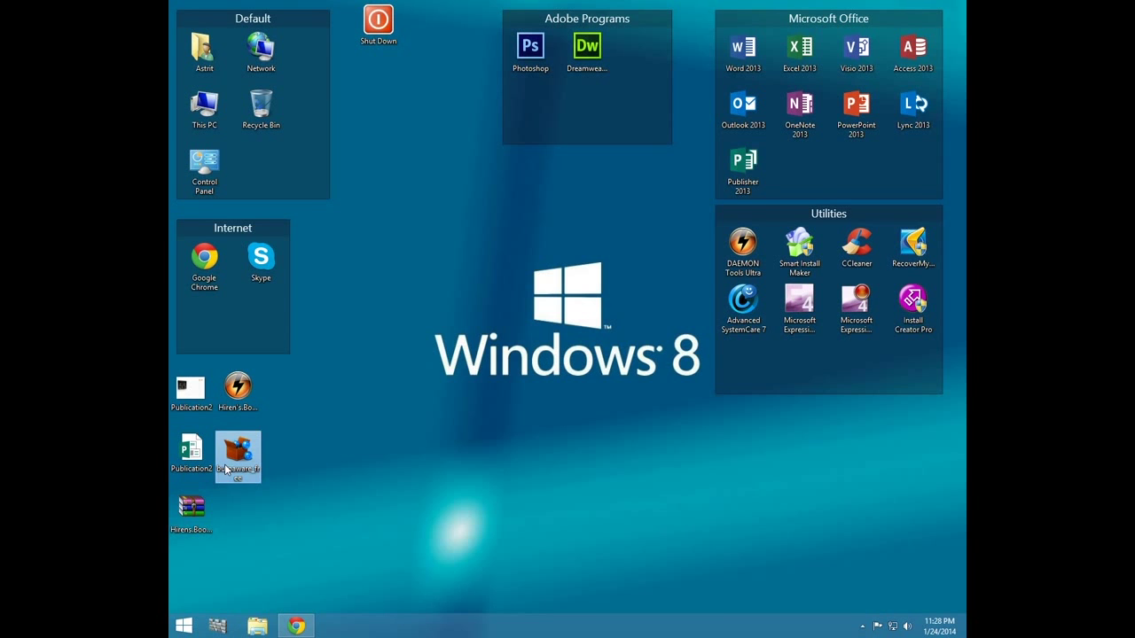
click(608, 326)
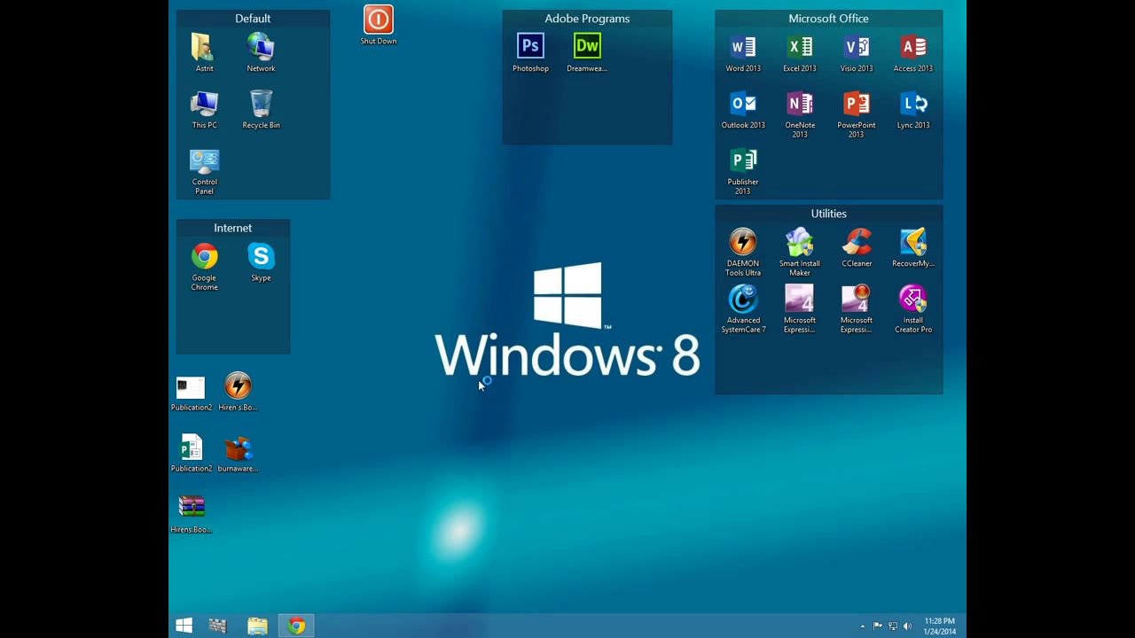
click(571, 342)
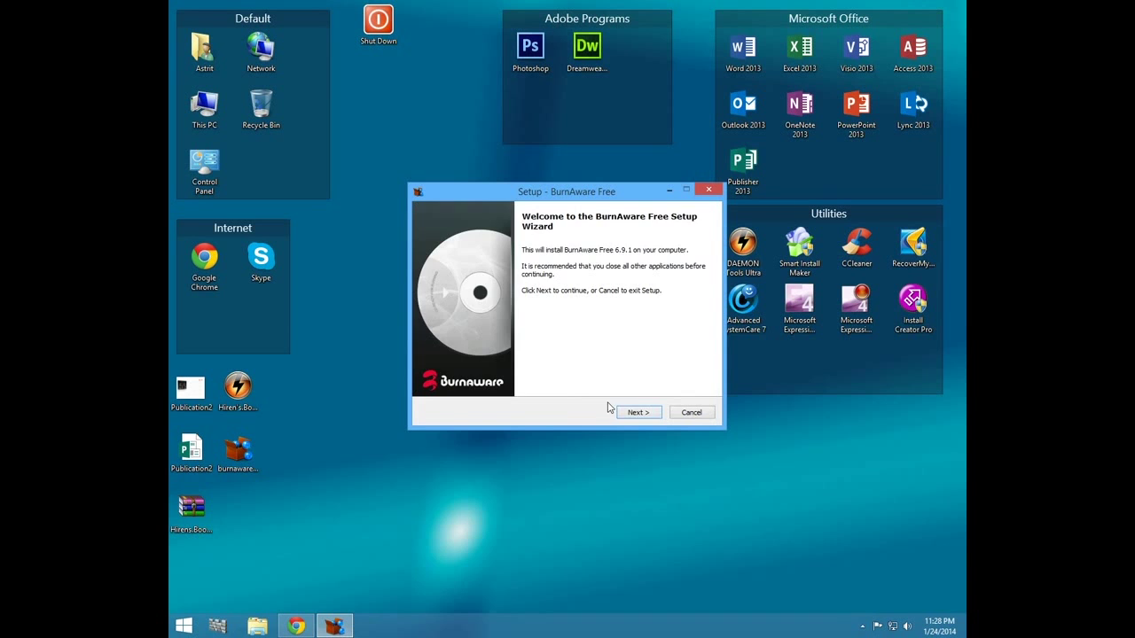
click(638, 411)
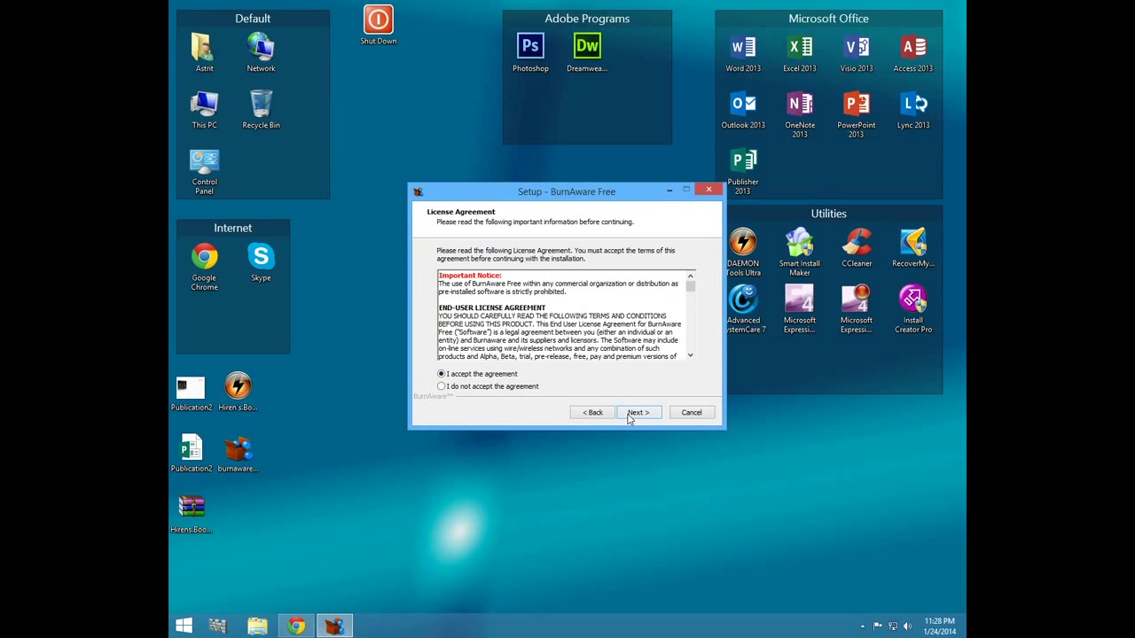
click(632, 413)
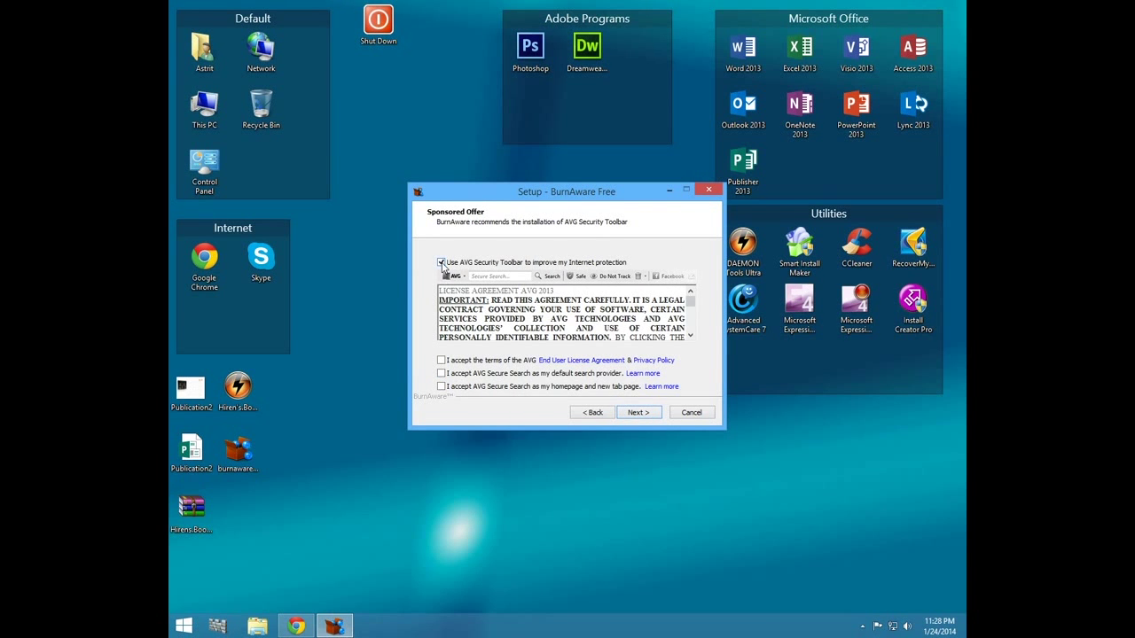
Get past the AVG toolbar offer and install BurnAware Free in the default folder with a desktop icon, finishing without launching it
click(638, 414)
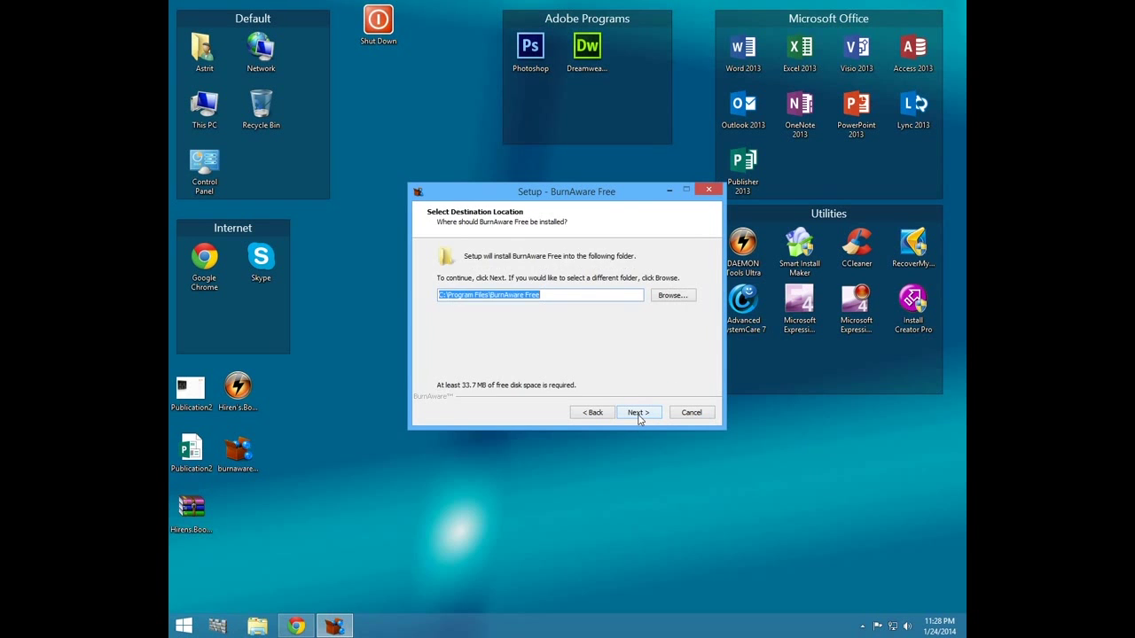
click(639, 413)
click(639, 413)
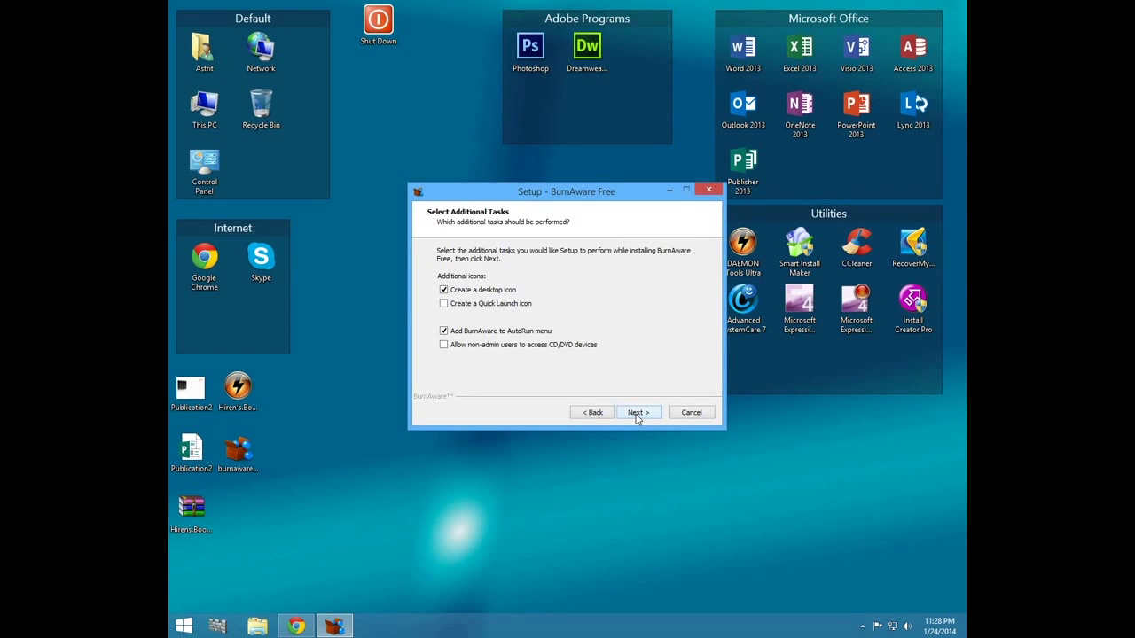
click(637, 413)
click(637, 413)
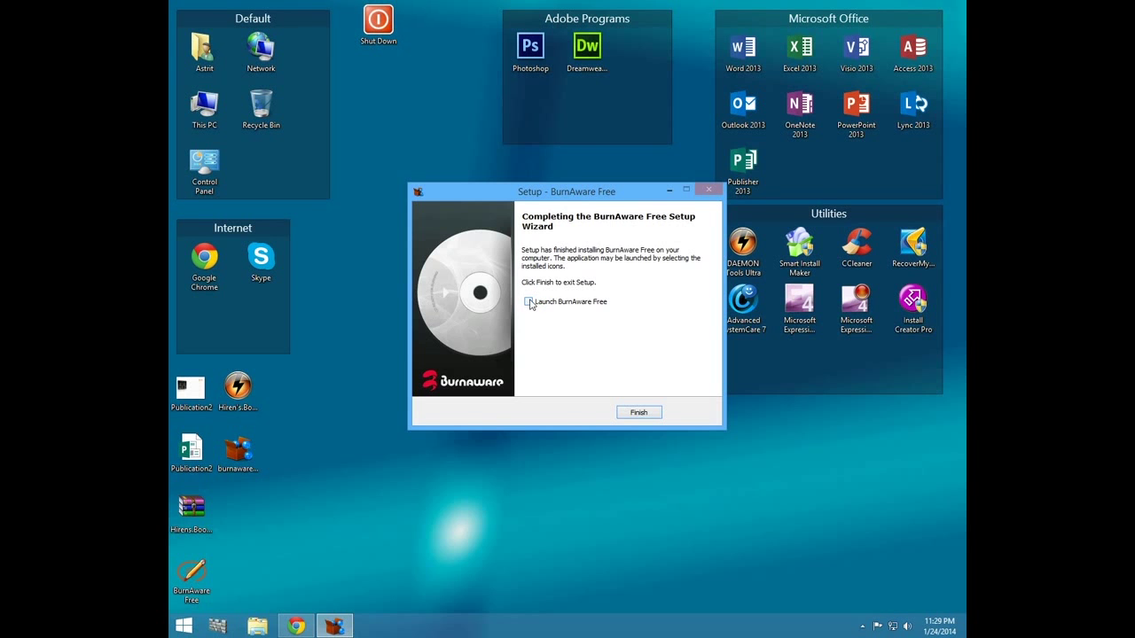
click(637, 413)
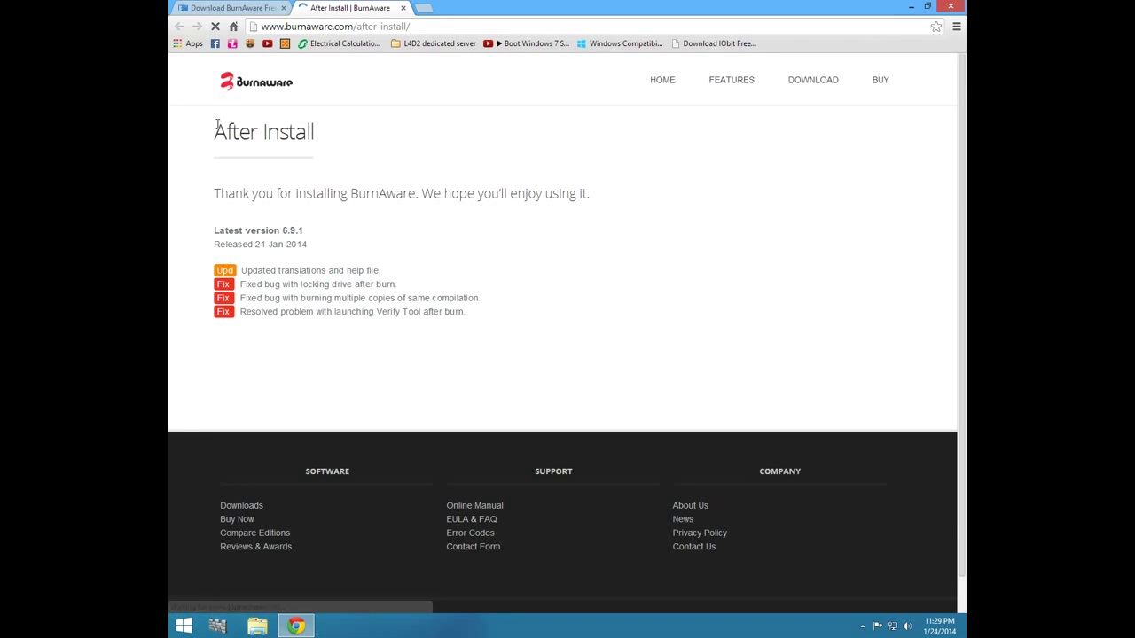
Close the BurnAware after-install page and the browser, and refresh the desktop
click(404, 7)
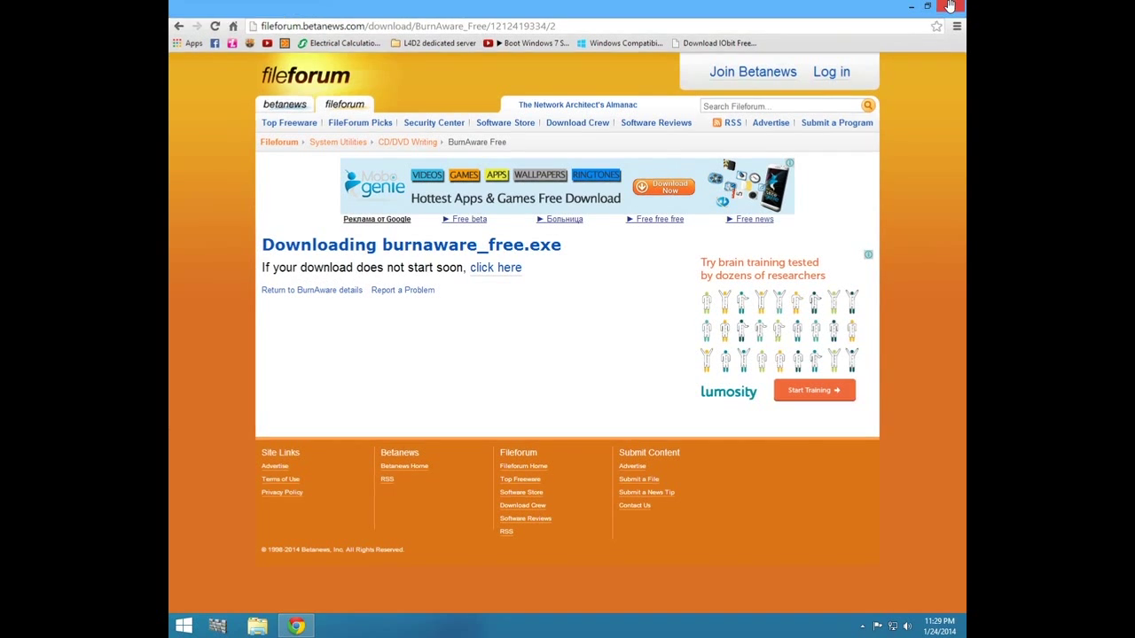
key(ctrl+w)
right_click(409, 207)
click(434, 253)
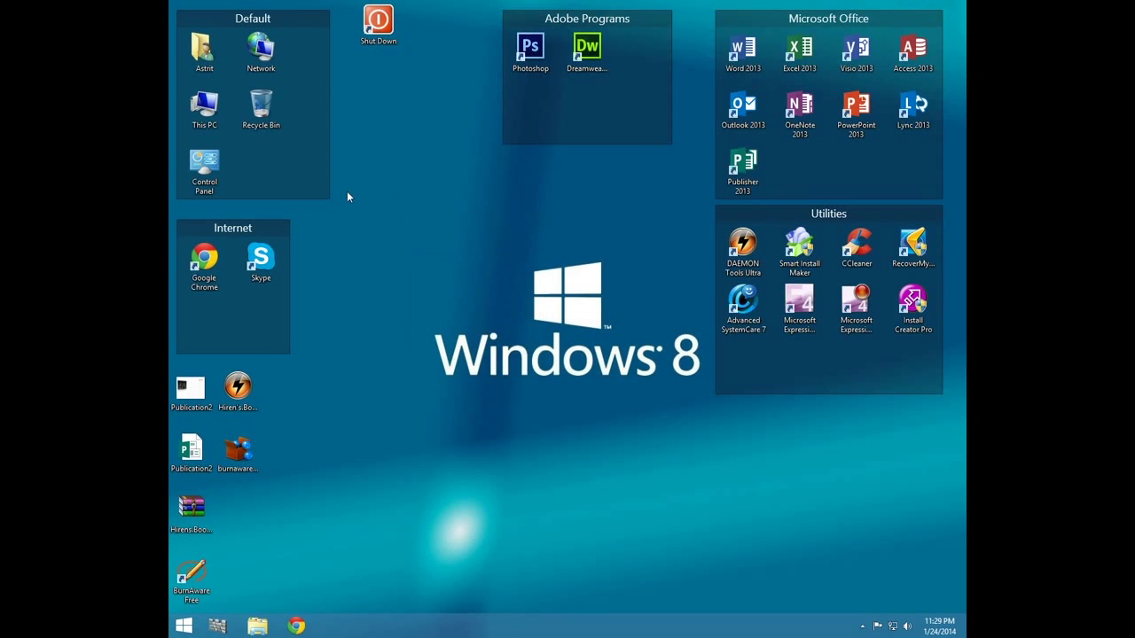
Check the free space of the blank disc in DVD RW Drive (E:) under This PC and try opening the drive
double_click(214, 125)
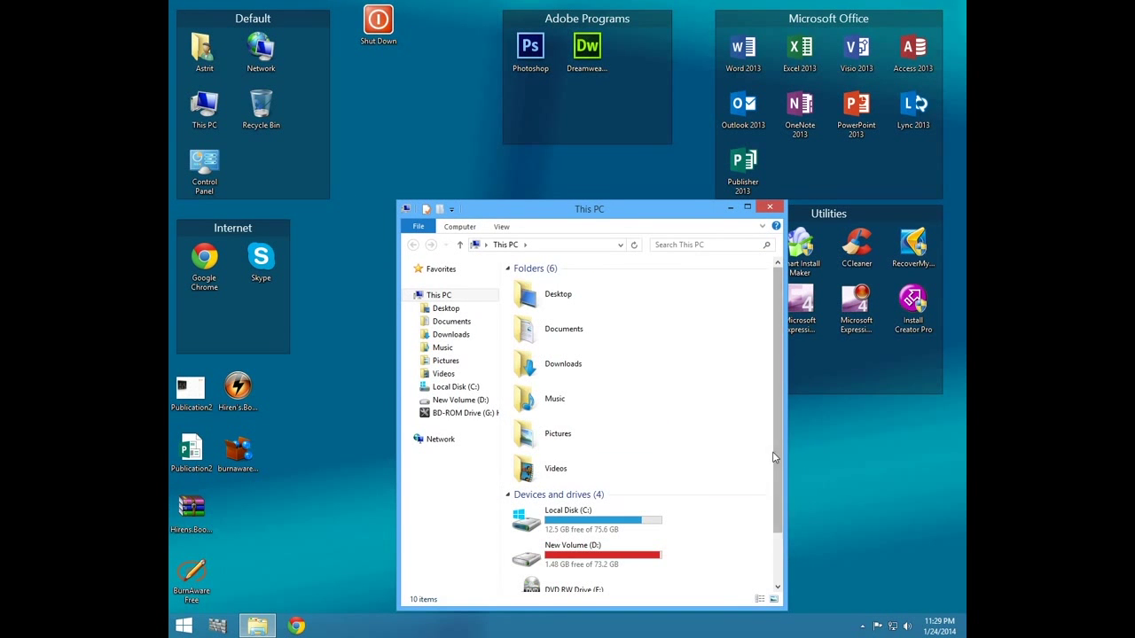
scroll(774, 497, down, 1)
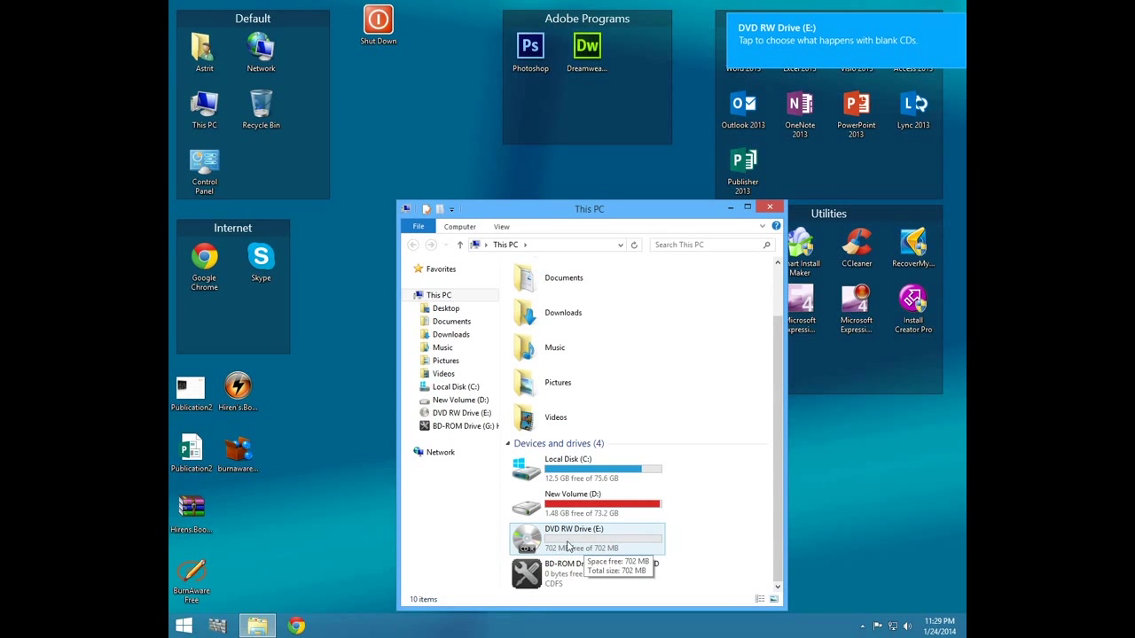
drag(576, 208, 559, 85)
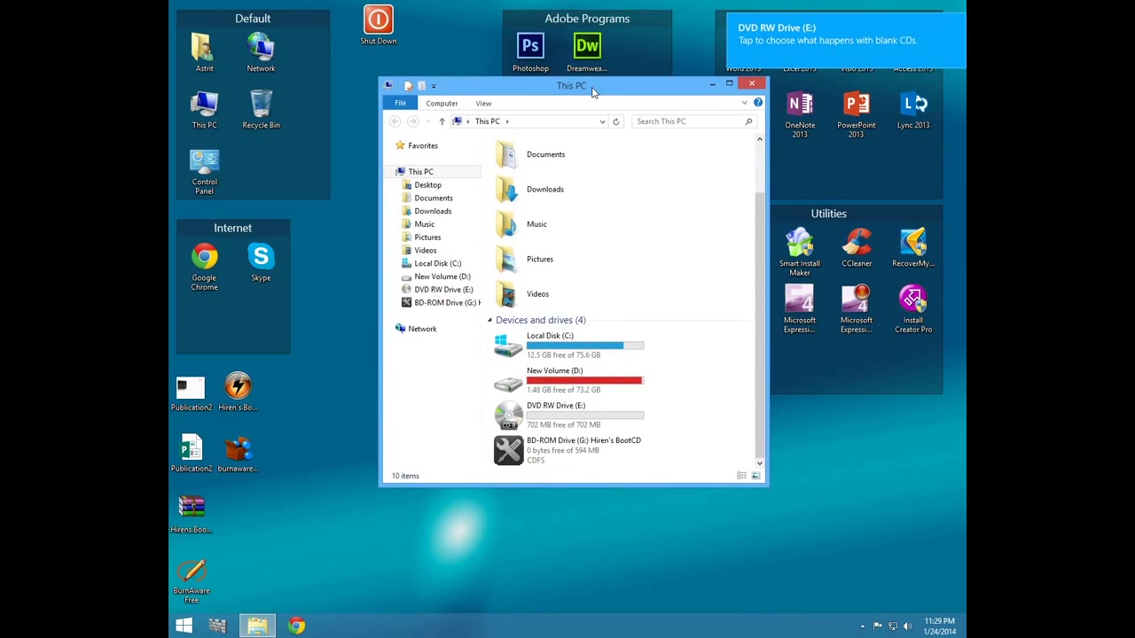
double_click(569, 420)
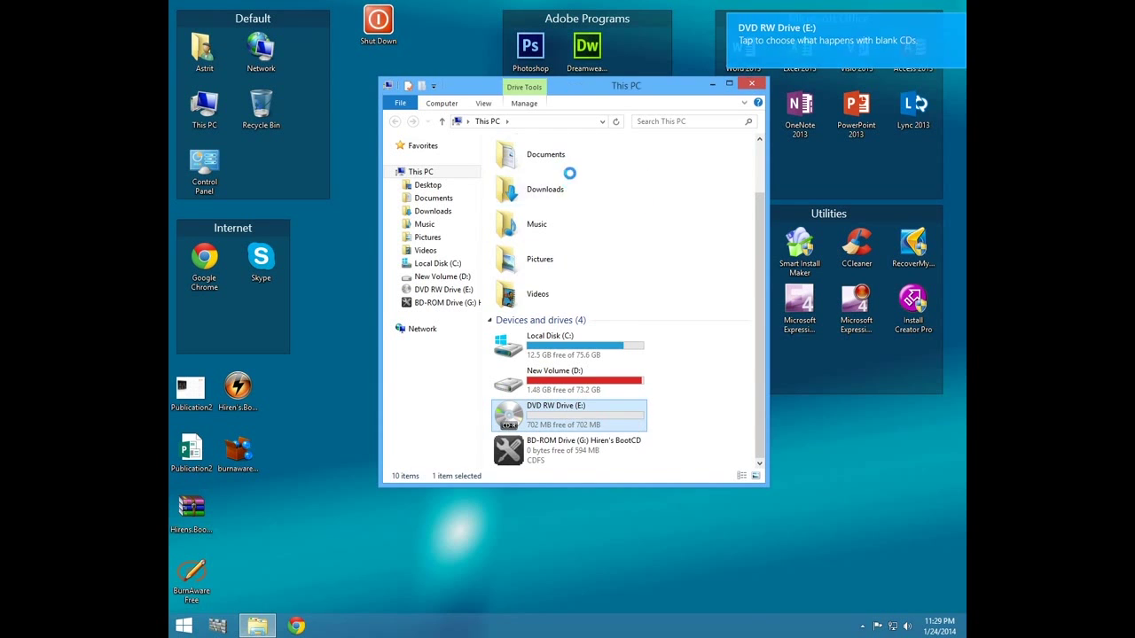
click(652, 376)
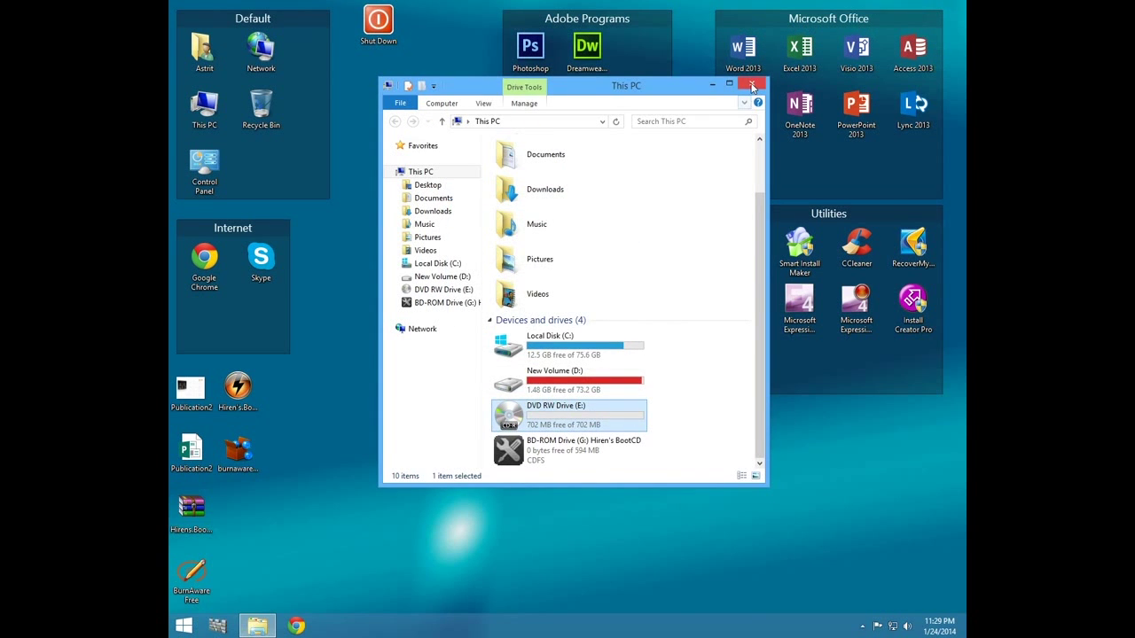
Close the This PC window and launch BurnAware Free from the desktop, opening its Burn Image tool
click(752, 86)
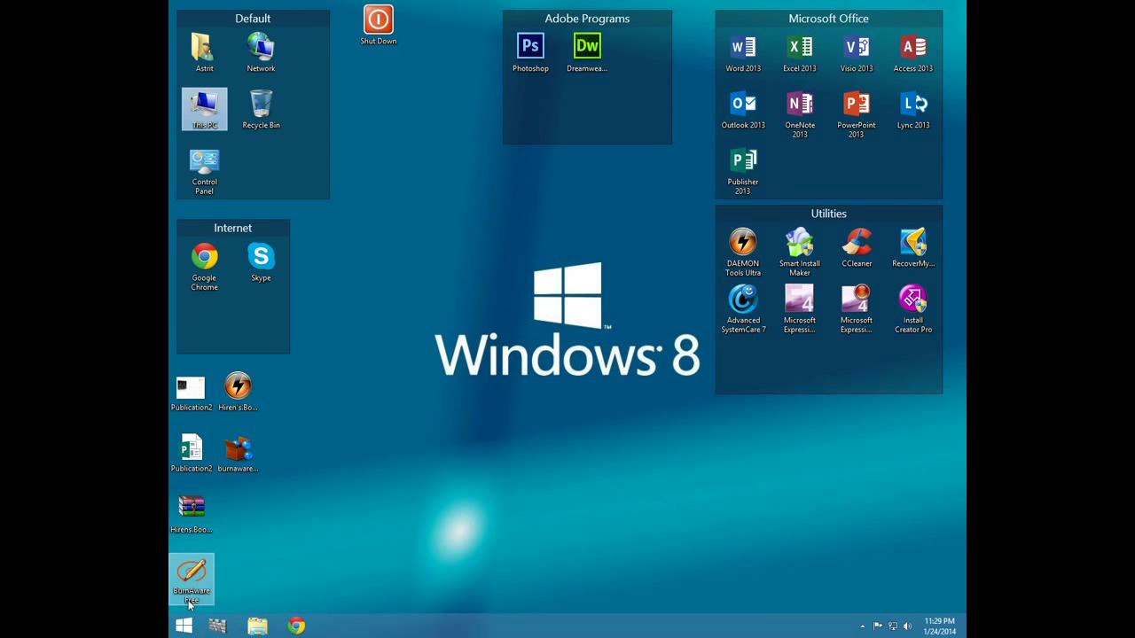
click(173, 582)
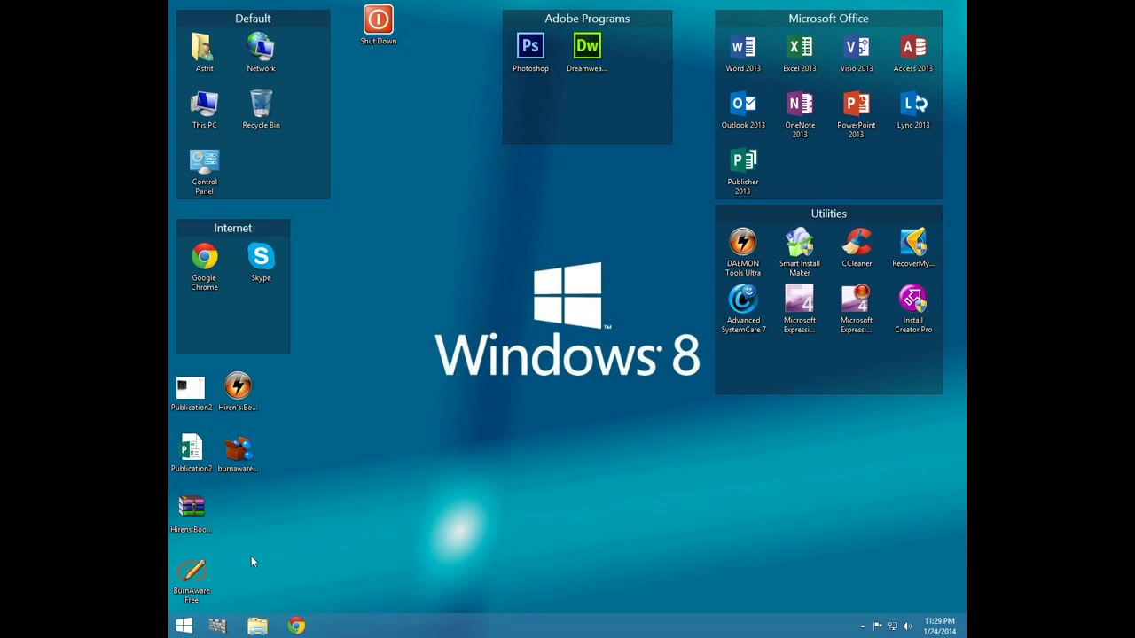
double_click(186, 591)
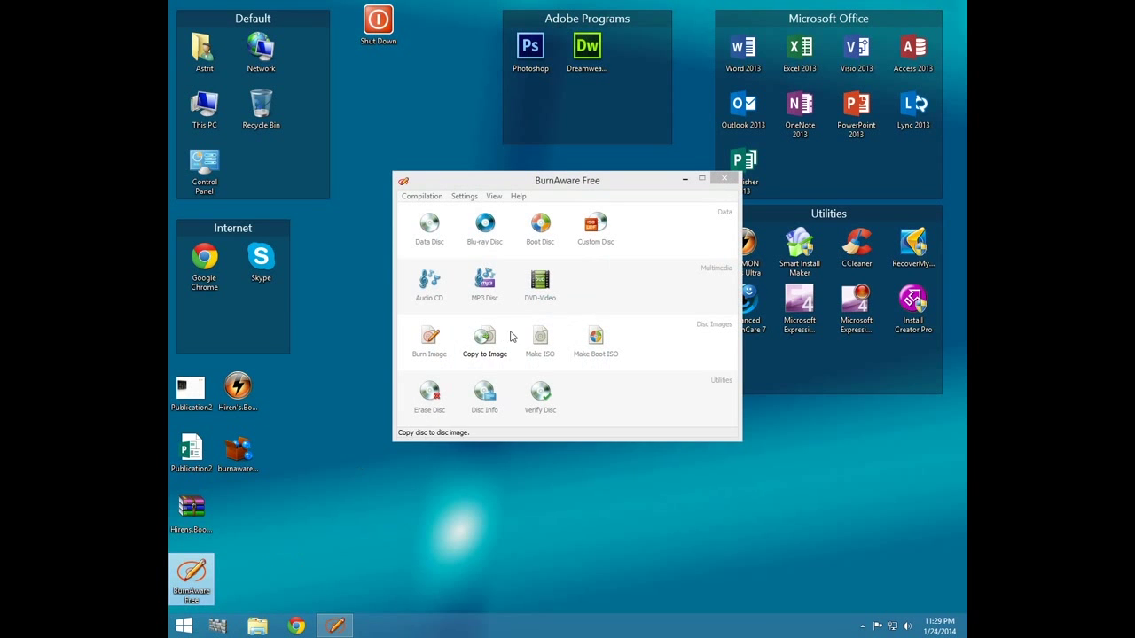
click(432, 344)
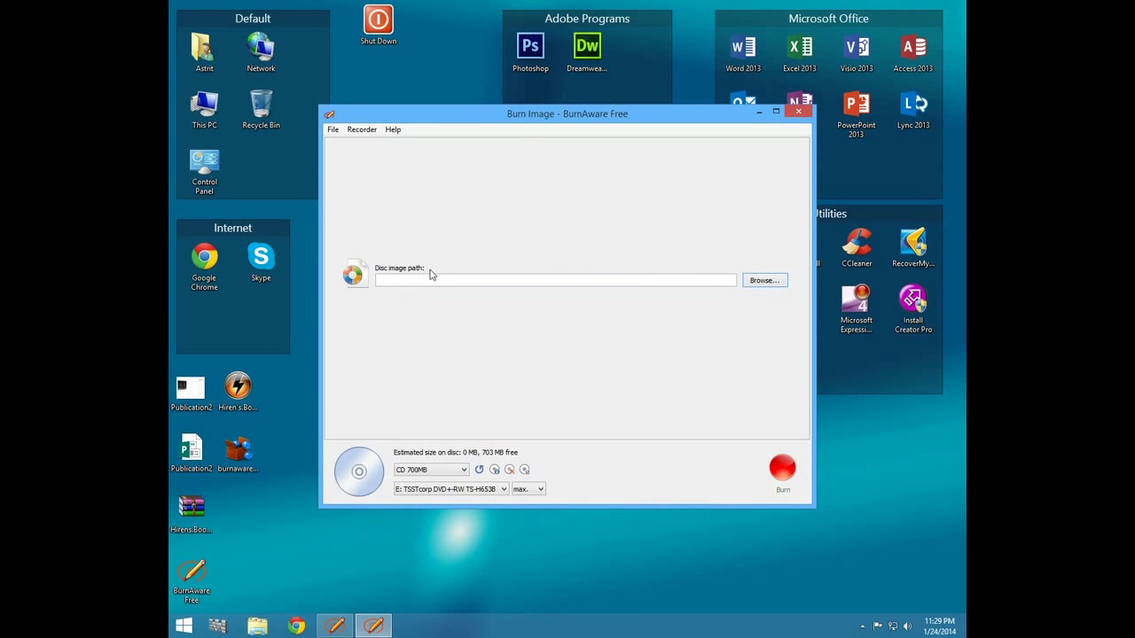
Load Hiren's.BootCD.15.2 from the Desktop folder as the disc image to burn
click(762, 281)
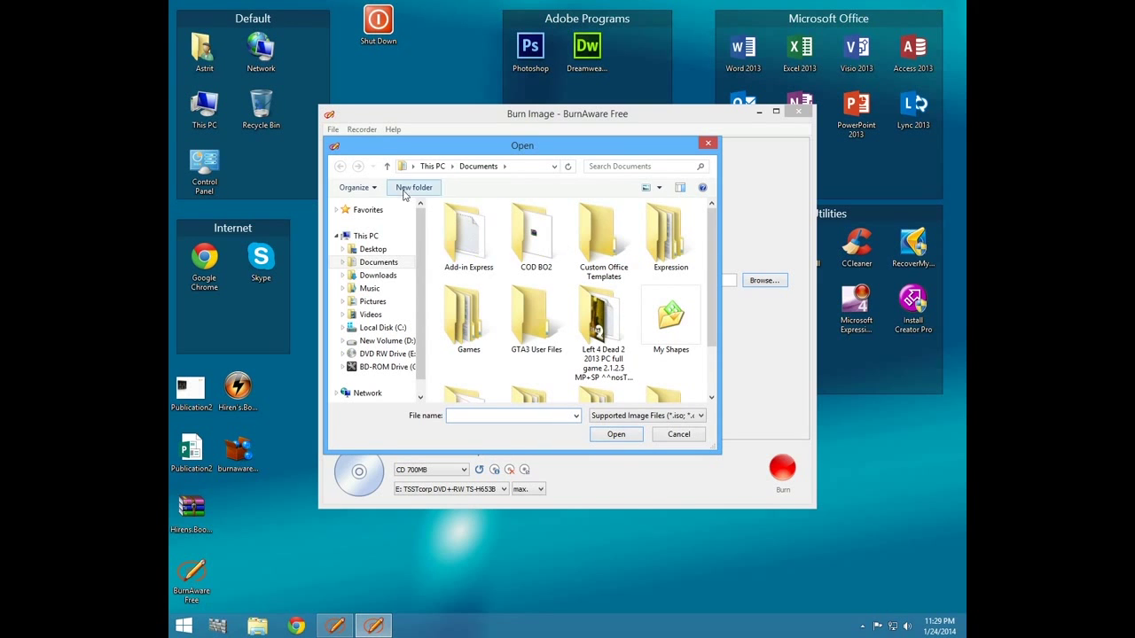
click(372, 249)
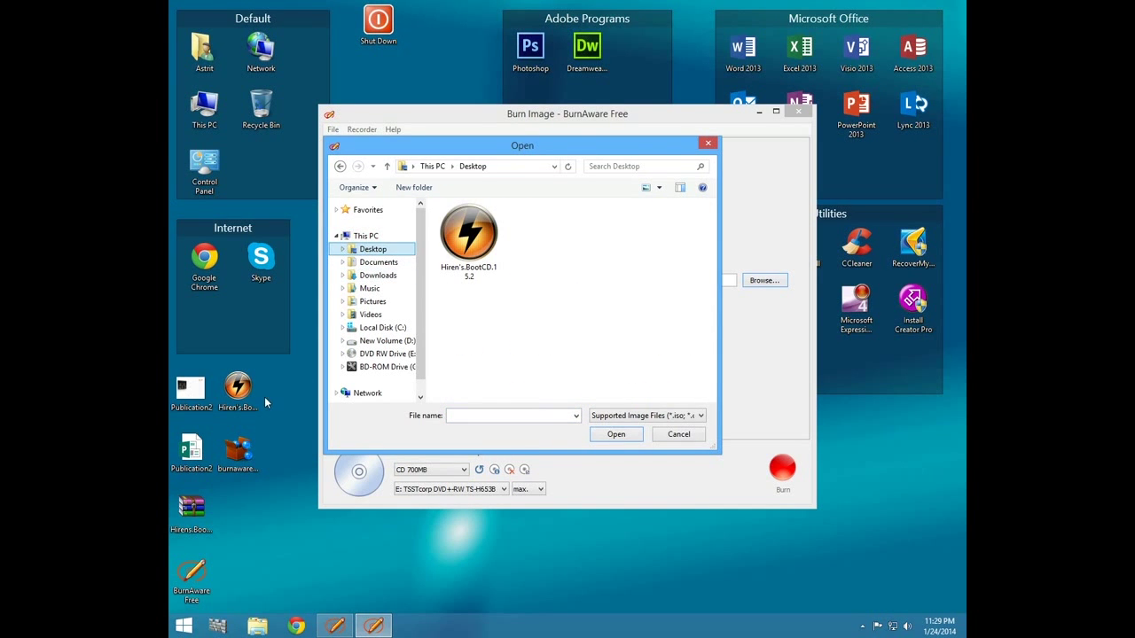
click(238, 394)
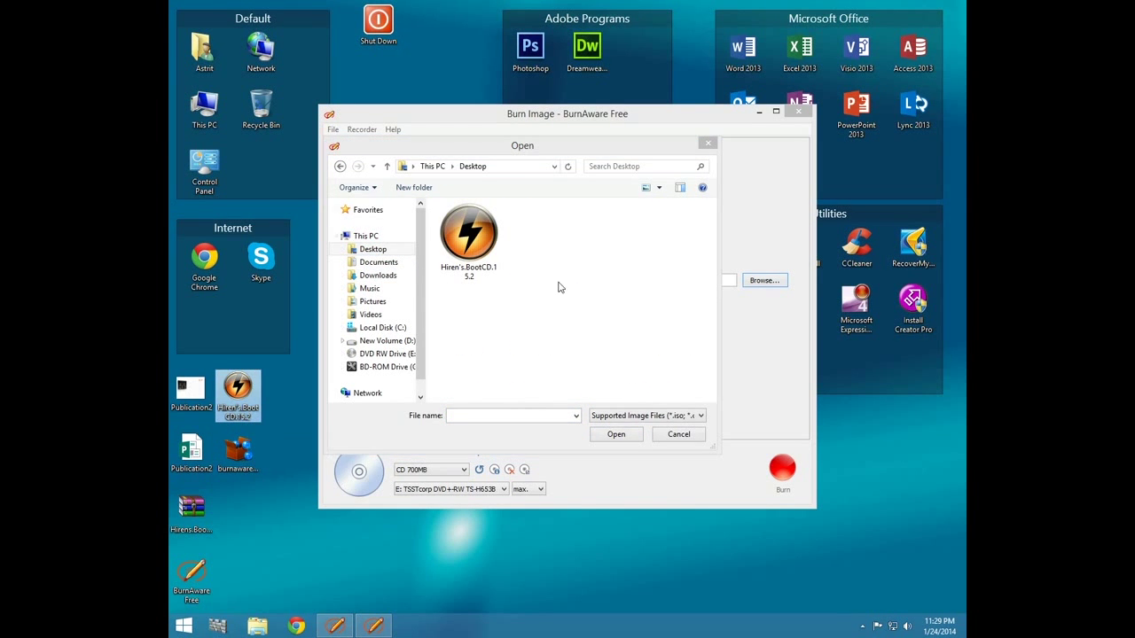
click(521, 286)
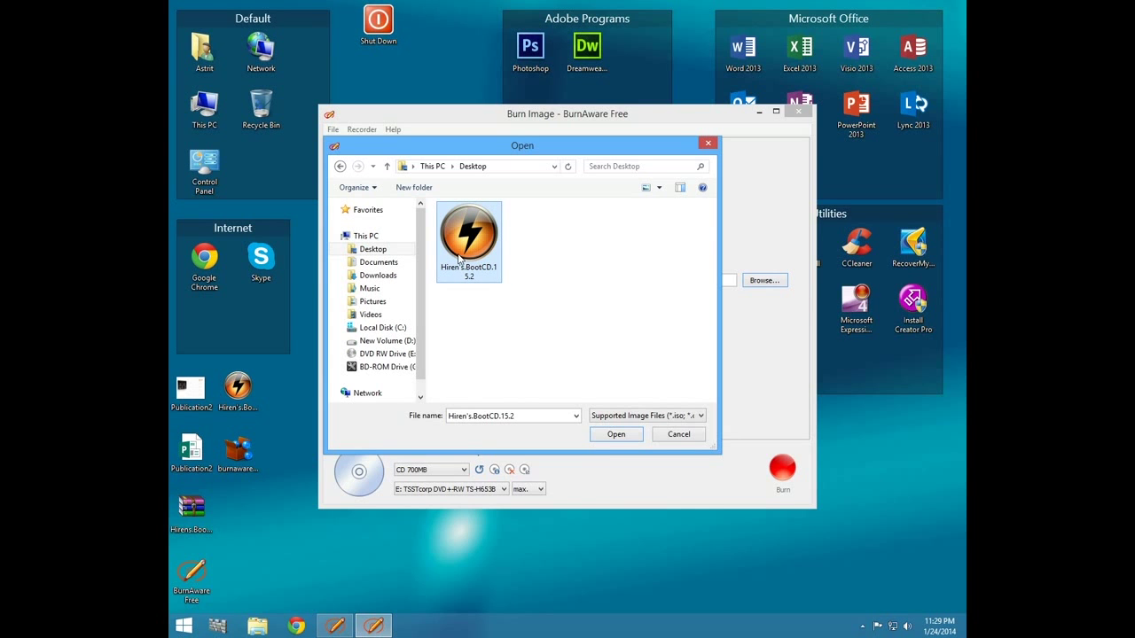
click(614, 437)
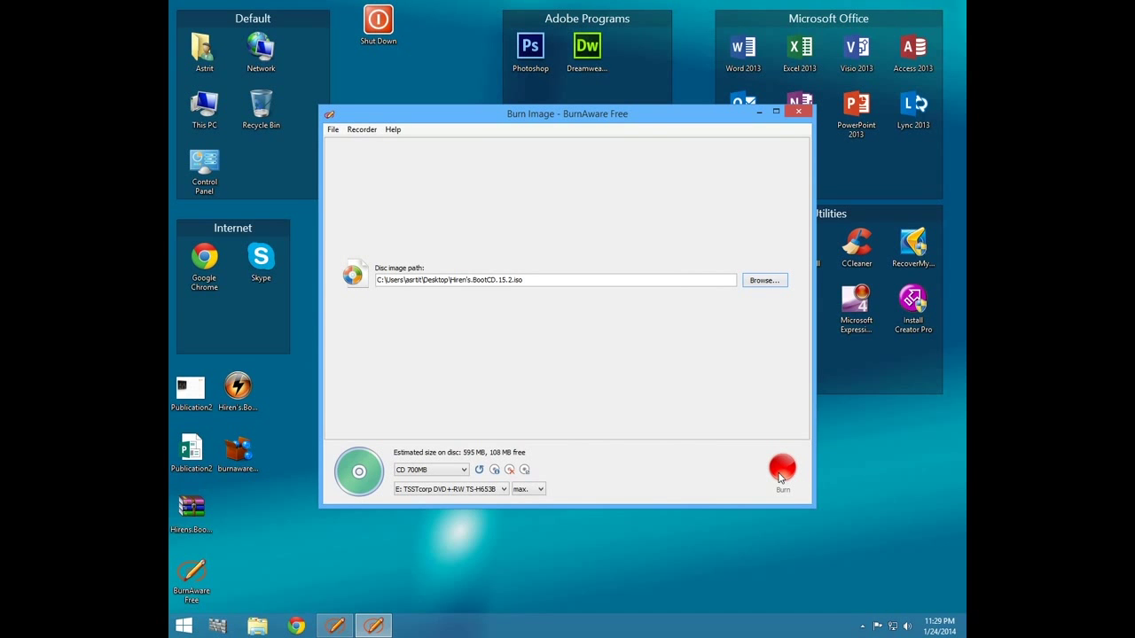
Burn the image to the CD in drive E: at max. speed and close the Burn Image window when it finishes
click(781, 477)
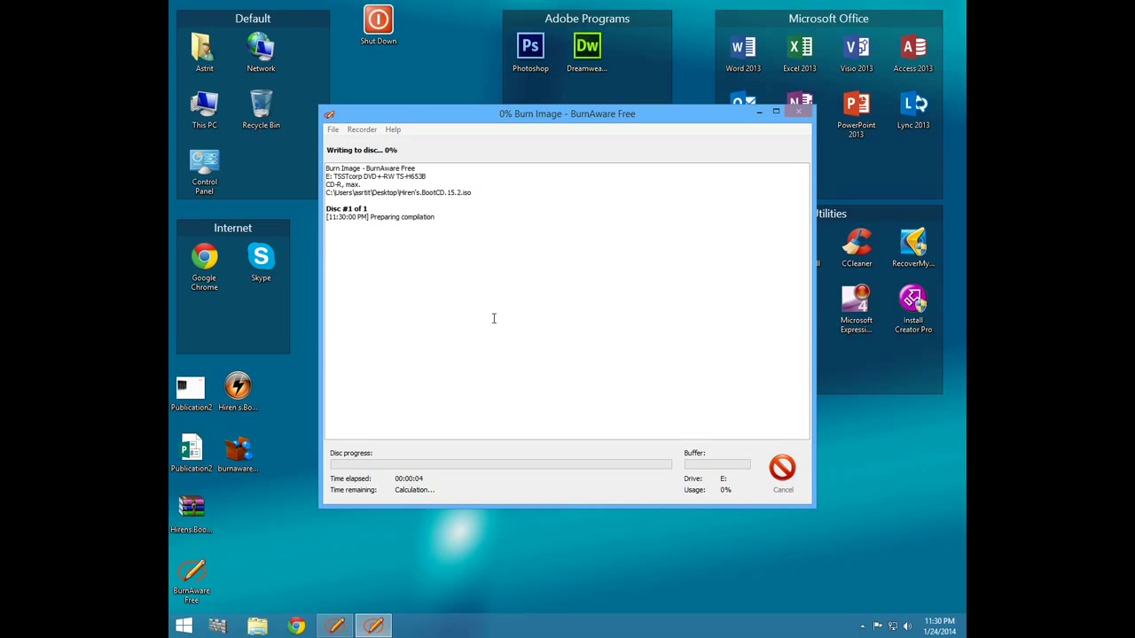
drag(473, 121, 479, 91)
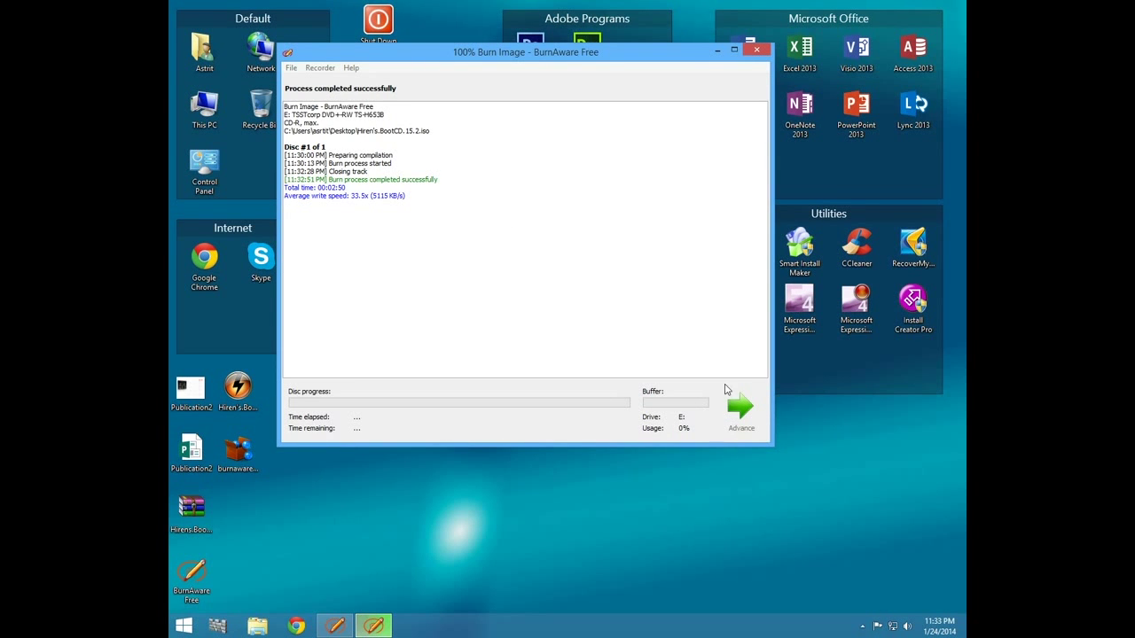
click(755, 49)
Refresh the desktop
right_click(446, 245)
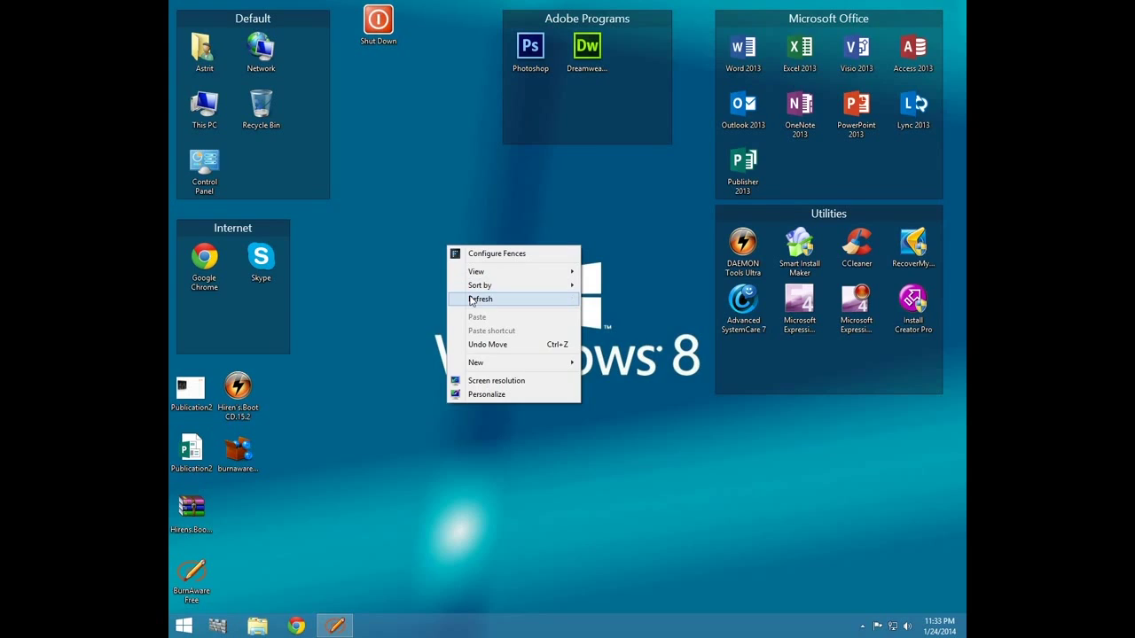
click(479, 298)
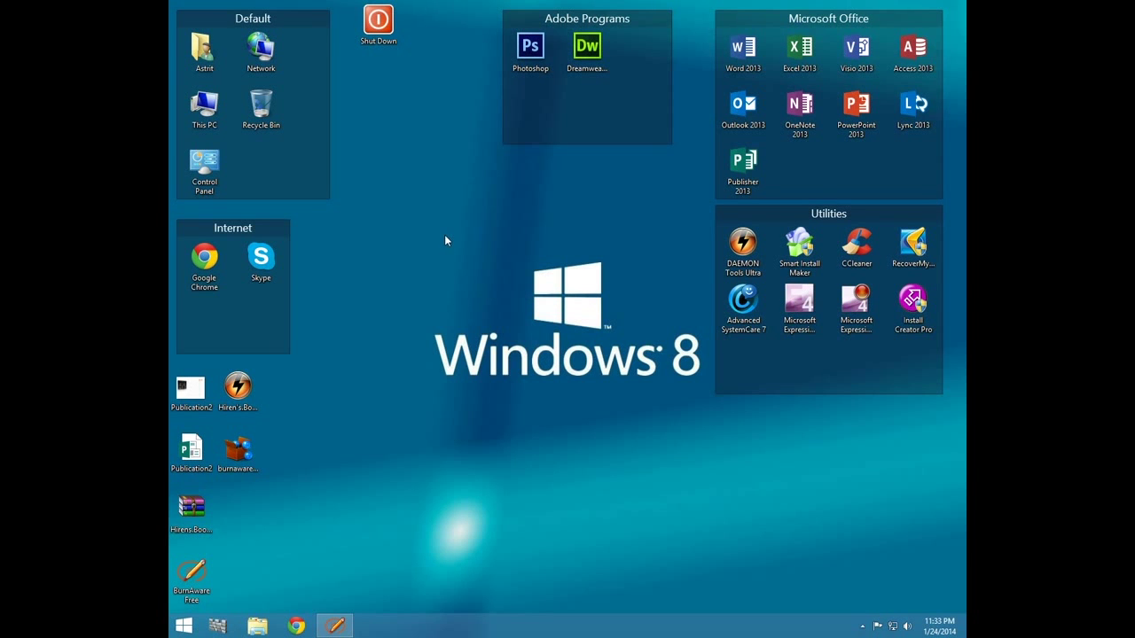
drag(417, 253, 702, 403)
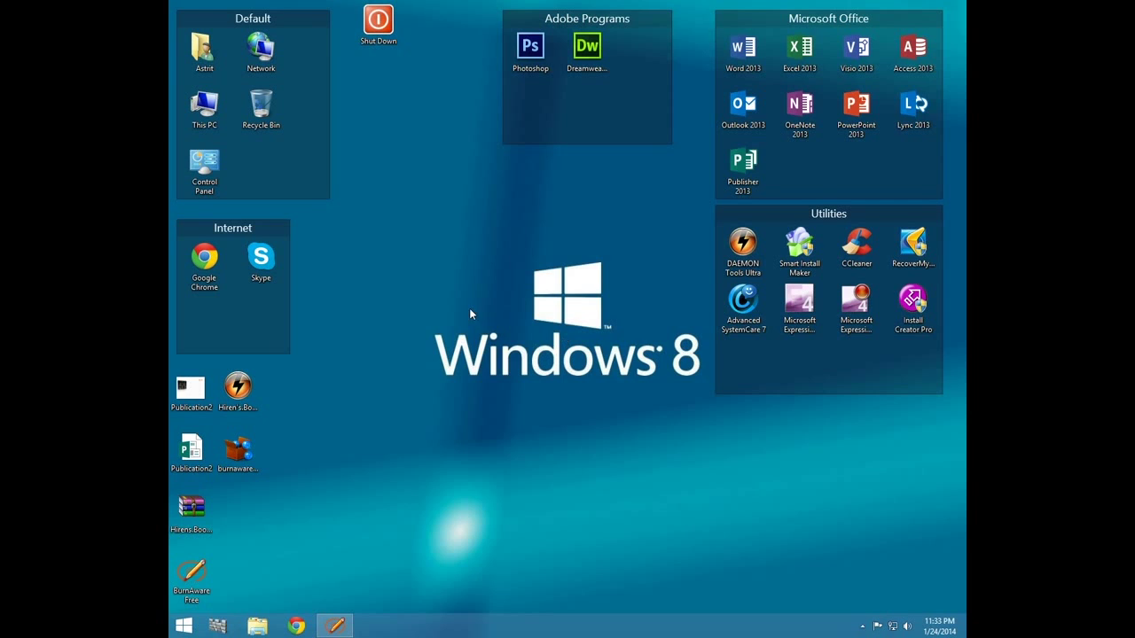